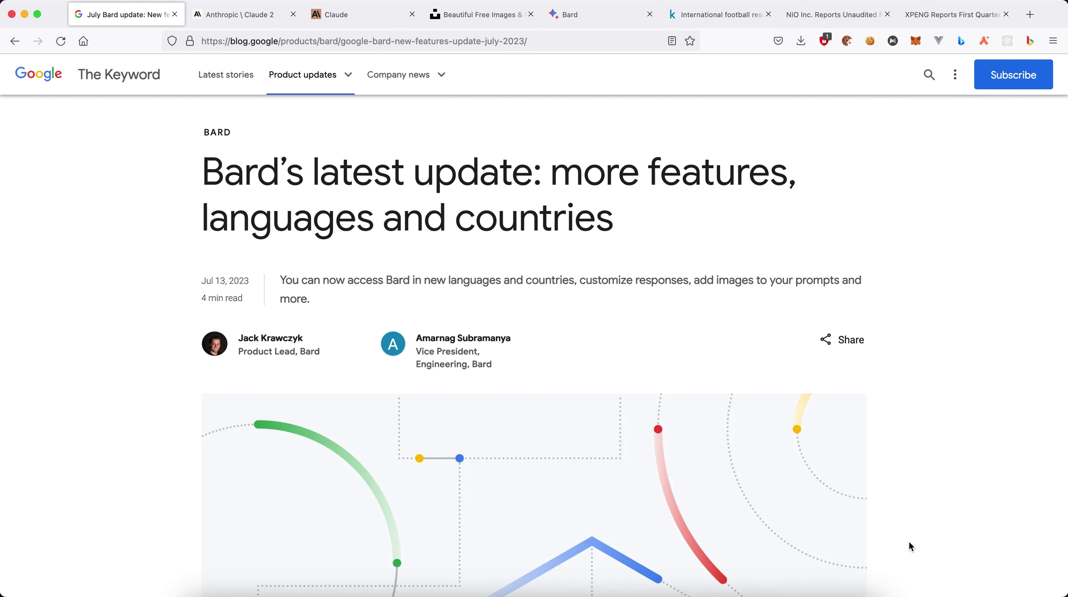
- Switch to Bard and check in its file upload dialog whether the PDFs in the Claude folder can be selected
{"action": "left_click", "coordinate": [566, 15]}
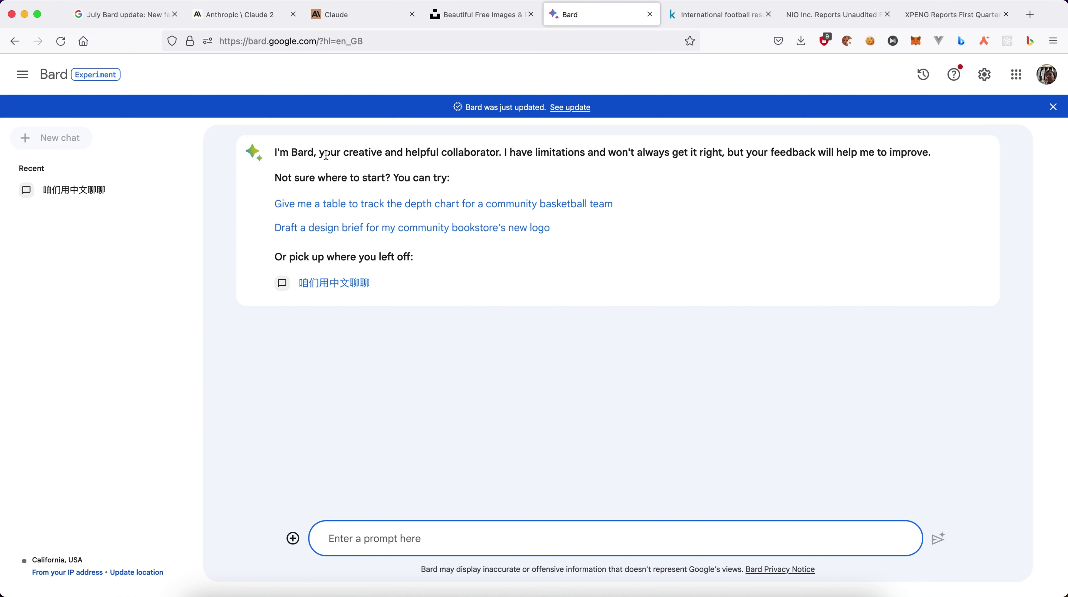
{"action": "left_click", "coordinate": [292, 543]}
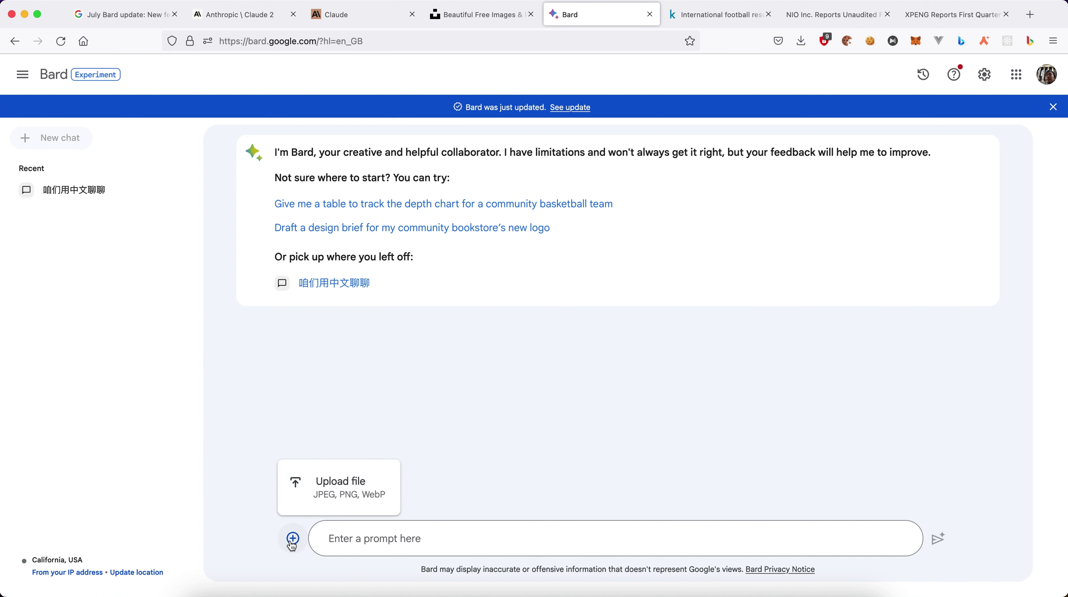
{"action": "left_click", "coordinate": [345, 492]}
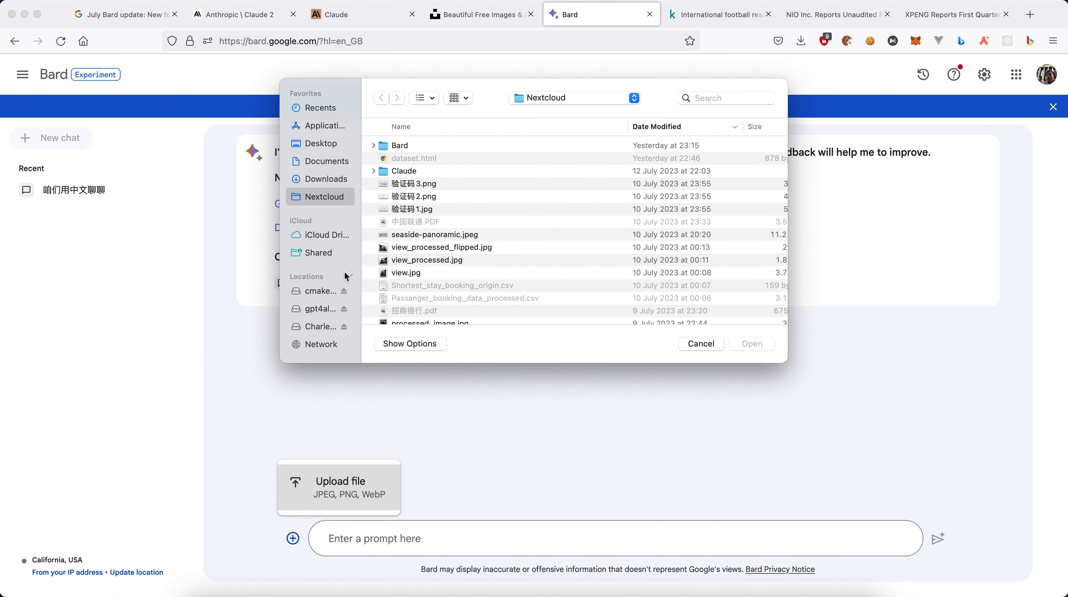
{"action": "double_click", "coordinate": [405, 173]}
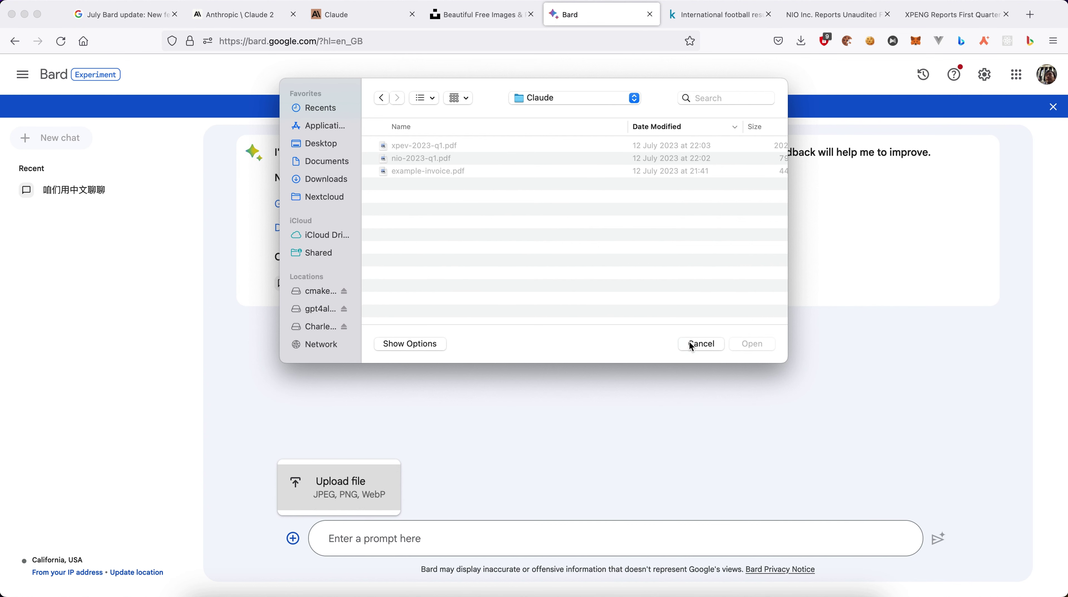
{"action": "left_click", "coordinate": [700, 344]}
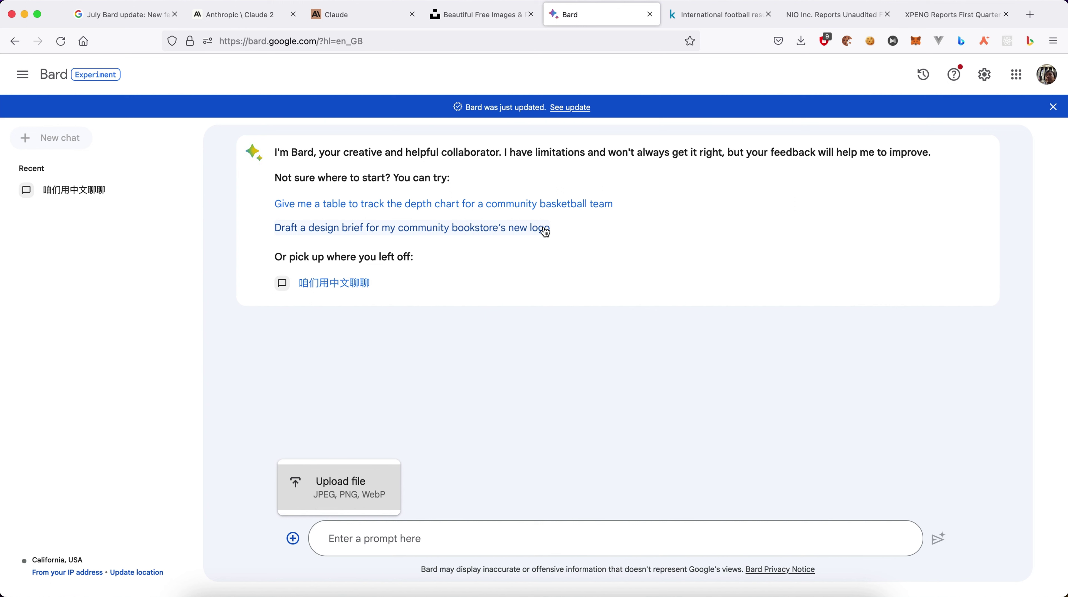
{"action": "left_click", "coordinate": [550, 384]}
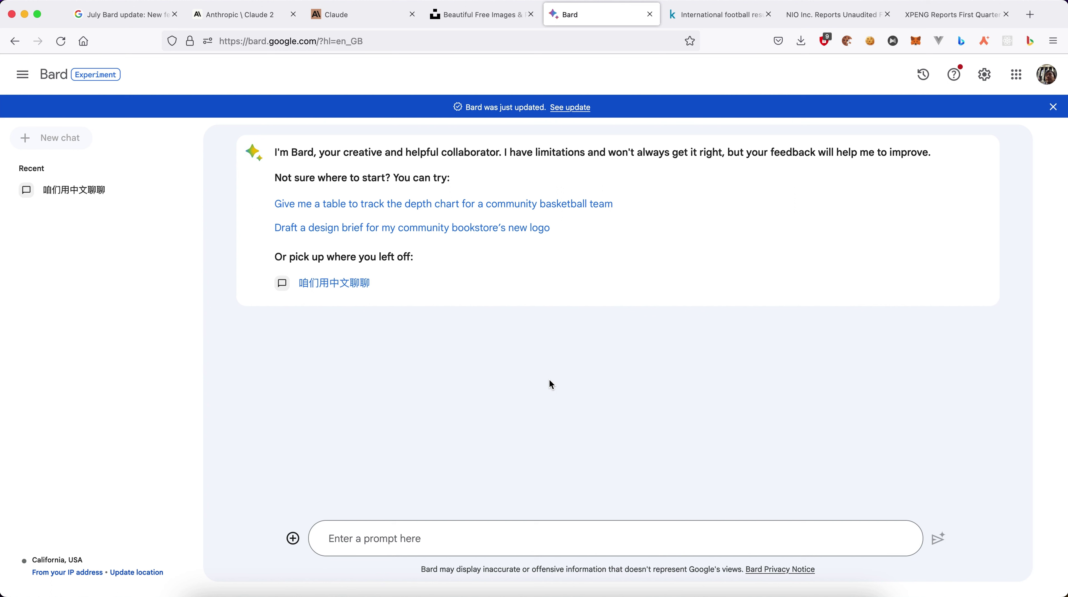
{"action": "left_click", "coordinate": [504, 537]}
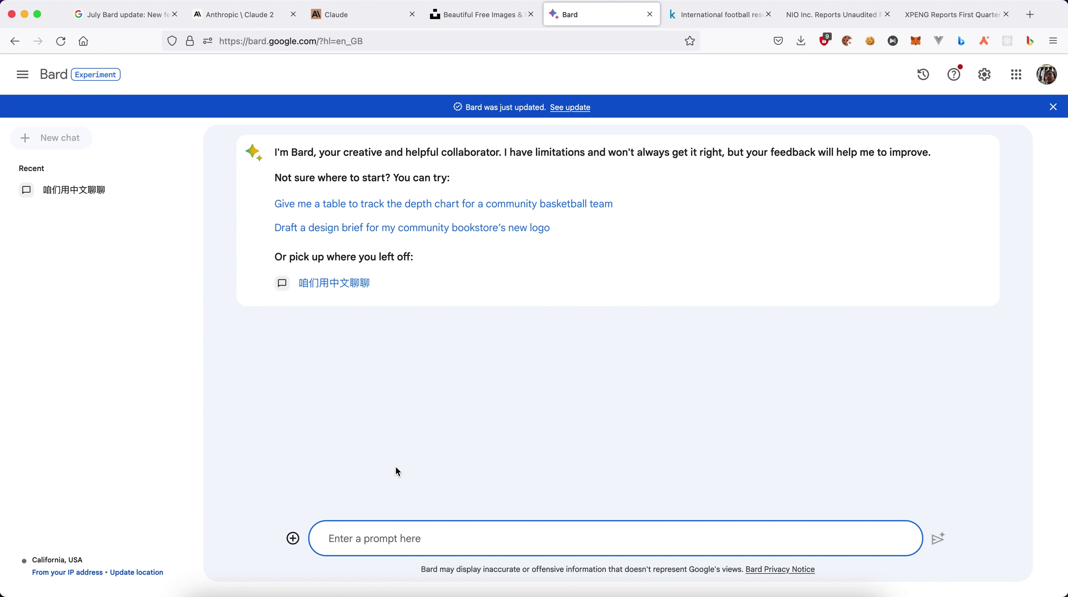
- Switch to Unsplash, find the photo of a green car in a parking garage and copy its share link
{"action": "left_click", "coordinate": [477, 25]}
{"action": "scroll", "coordinate": [456, 246], "scroll_direction": "down", "scroll_amount": 10}
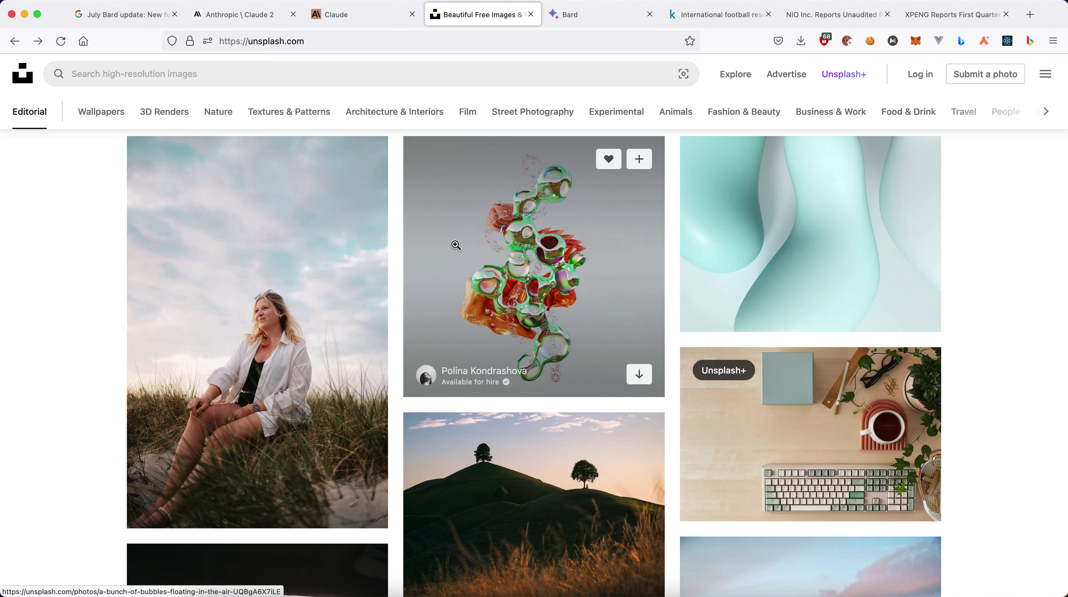
{"action": "scroll", "coordinate": [456, 246], "scroll_direction": "down", "scroll_amount": 20}
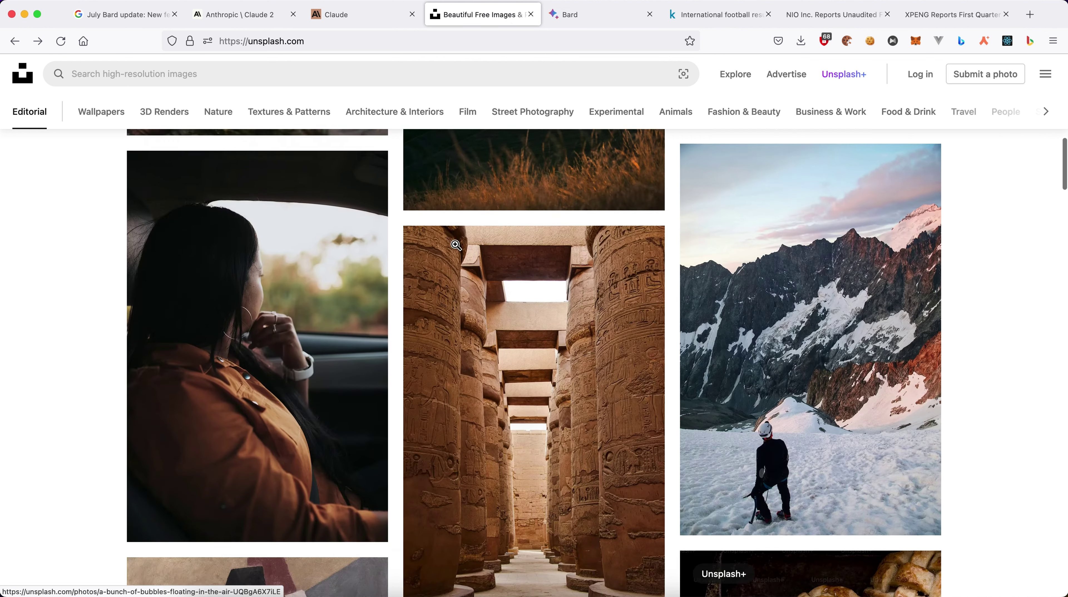
{"action": "scroll", "coordinate": [456, 245], "scroll_direction": "down", "scroll_amount": 20}
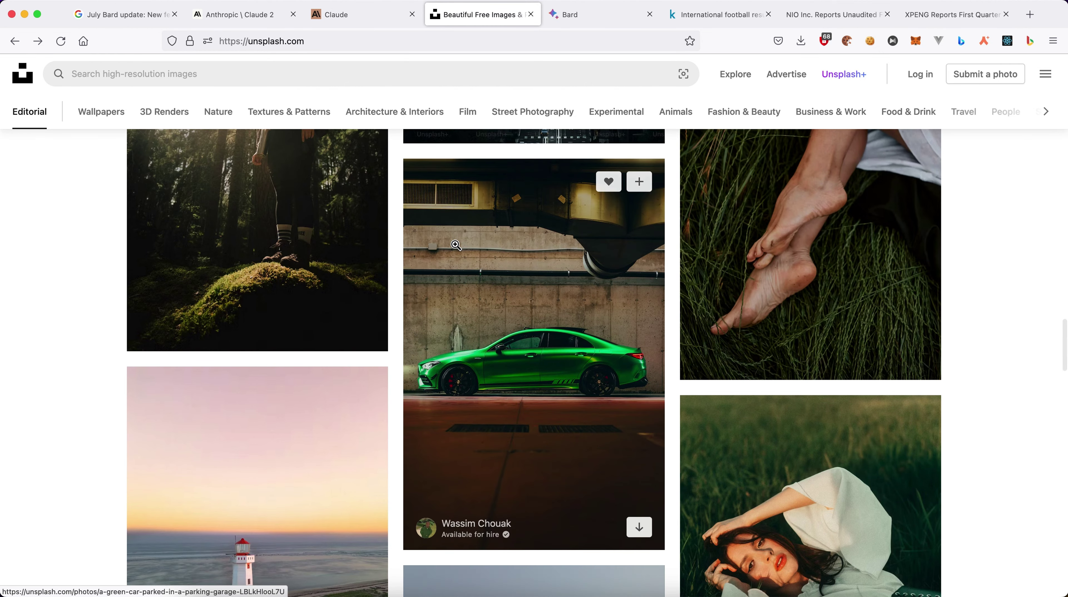
{"action": "scroll", "coordinate": [456, 245], "scroll_direction": "down", "scroll_amount": 7}
{"action": "scroll", "coordinate": [456, 246], "scroll_direction": "up", "scroll_amount": 5}
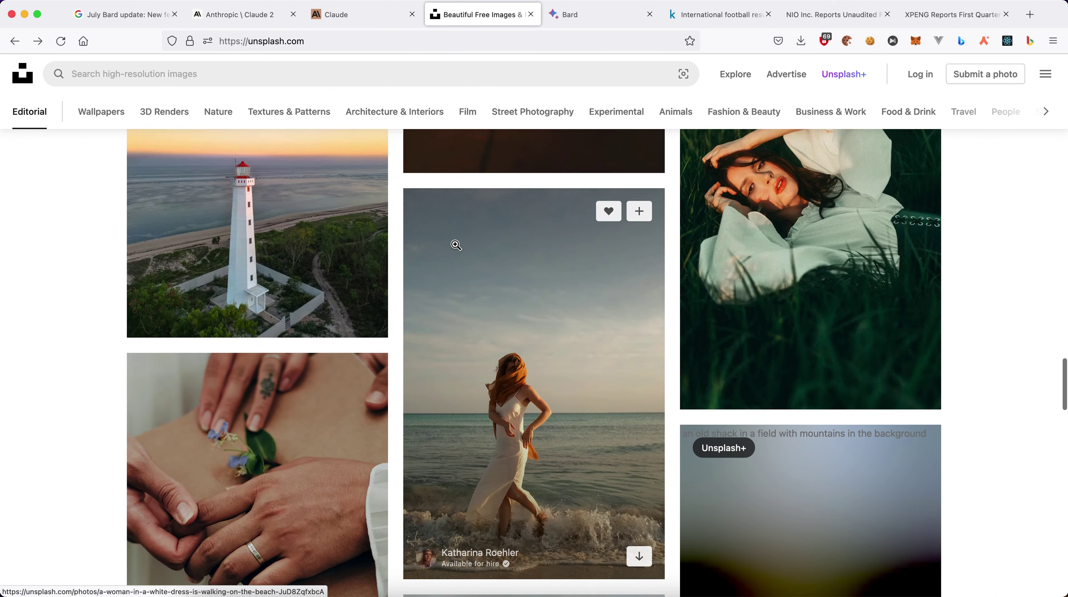
{"action": "left_click", "coordinate": [530, 296]}
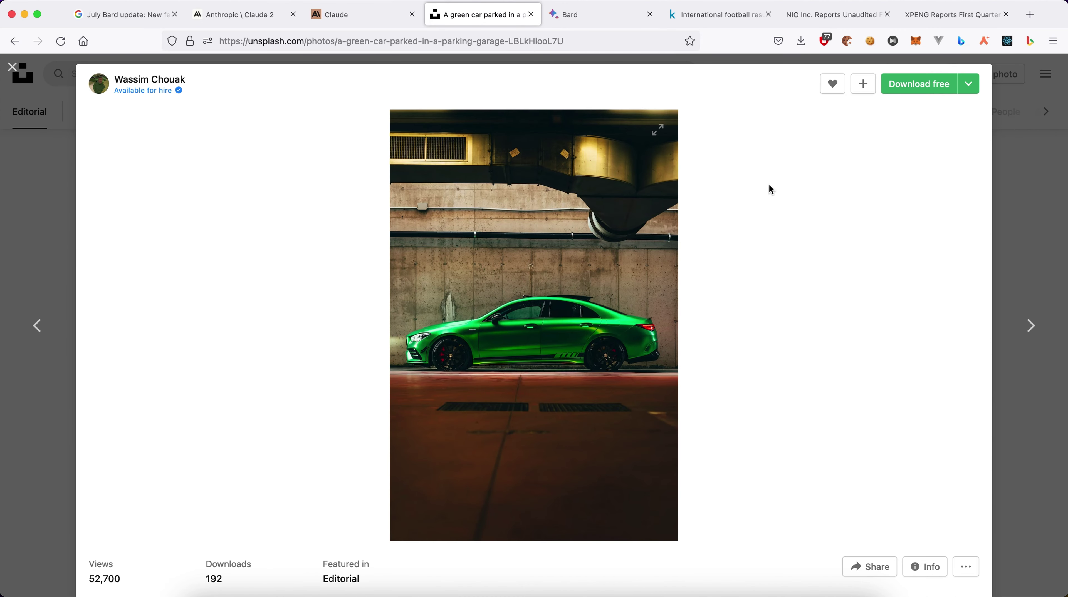
{"action": "left_click", "coordinate": [863, 574]}
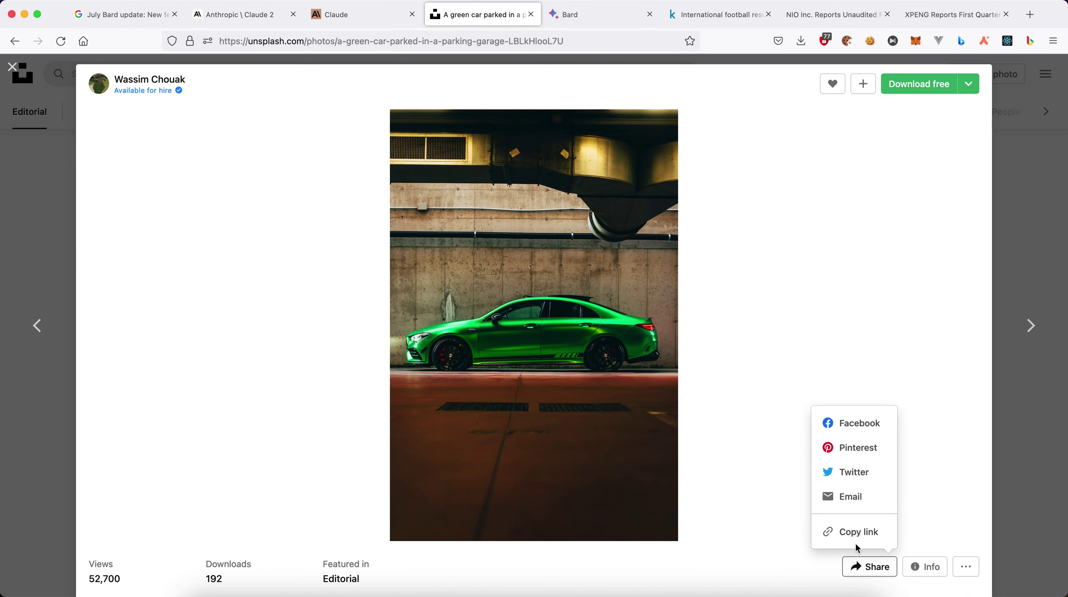
{"action": "left_click", "coordinate": [858, 533]}
- Switch to Bard and submit the copied green car photo link with the prompt "请分析，描述该图片"
{"action": "left_click", "coordinate": [575, 16]}
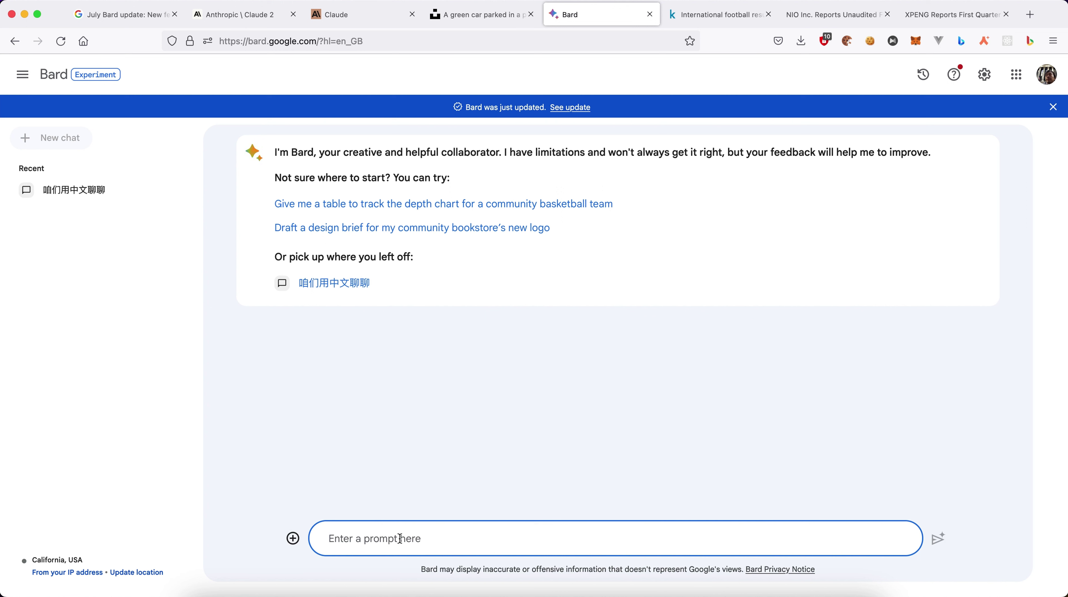
{"action": "key", "text": "super+v"}
{"action": "key", "text": "shift+Return"}
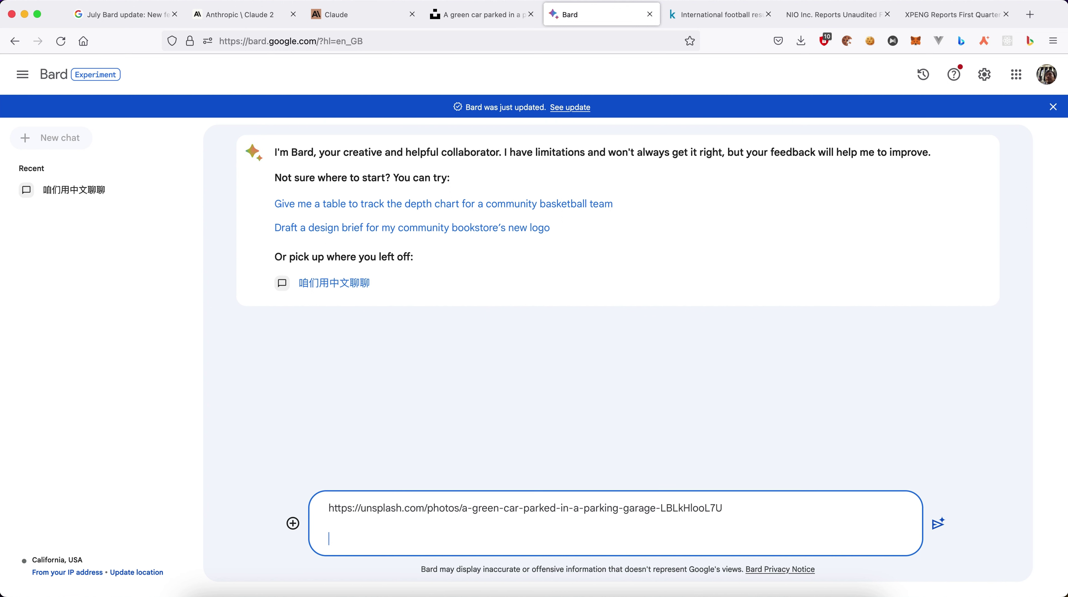
{"action": "type", "text": "qing"}
{"action": "key", "text": "space"}
{"action": "type", "text": "fenxi"}
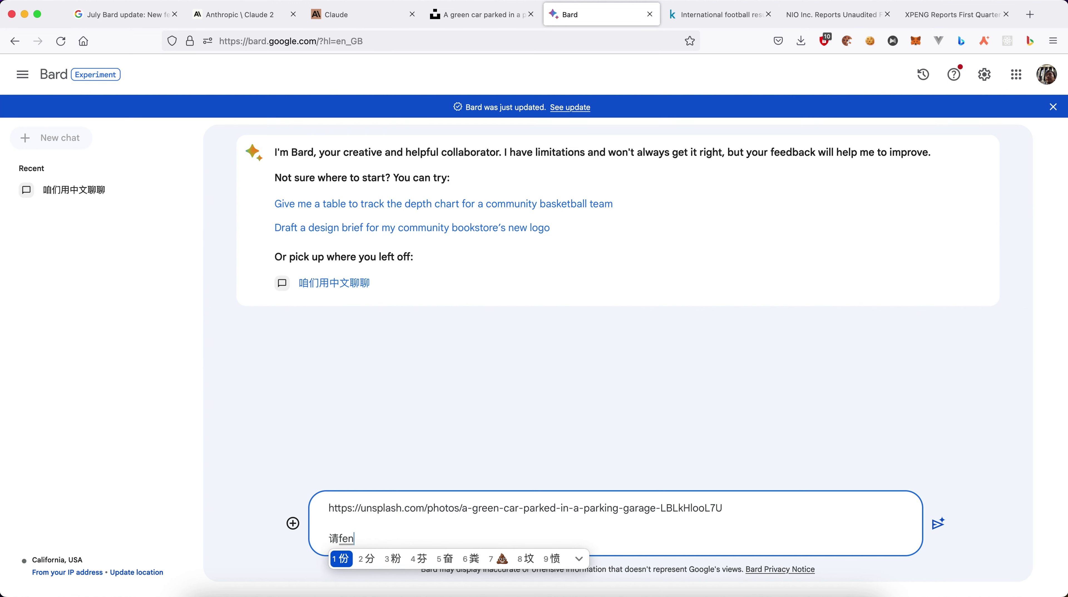
{"action": "key", "text": "space"}
{"action": "type", "text": ",miaoshu"}
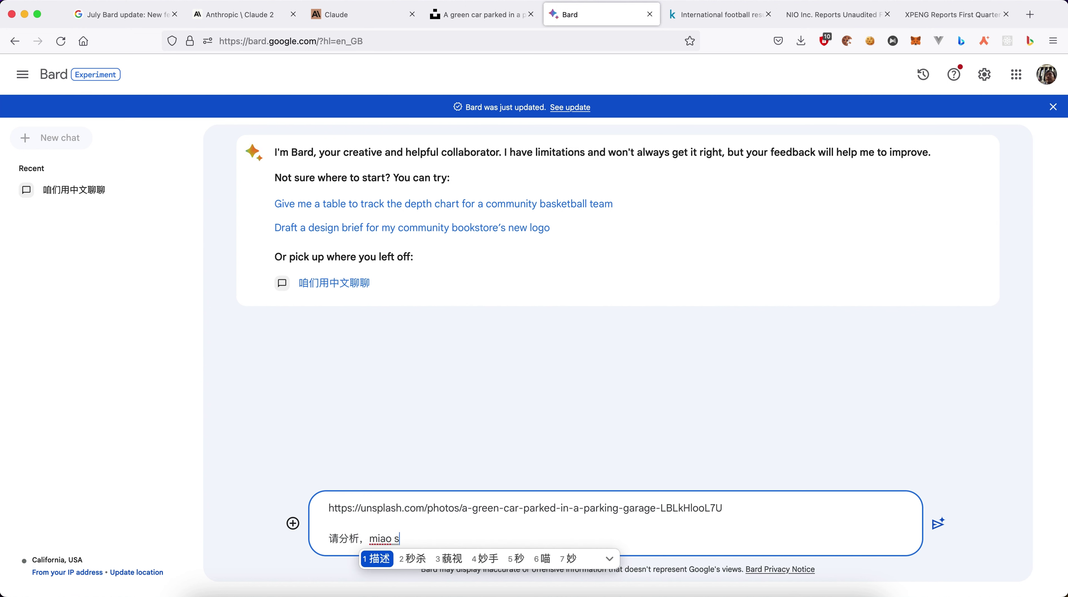
{"action": "key", "text": "space"}
{"action": "type", "text": "gaitup"}
{"action": "key", "text": "space"}
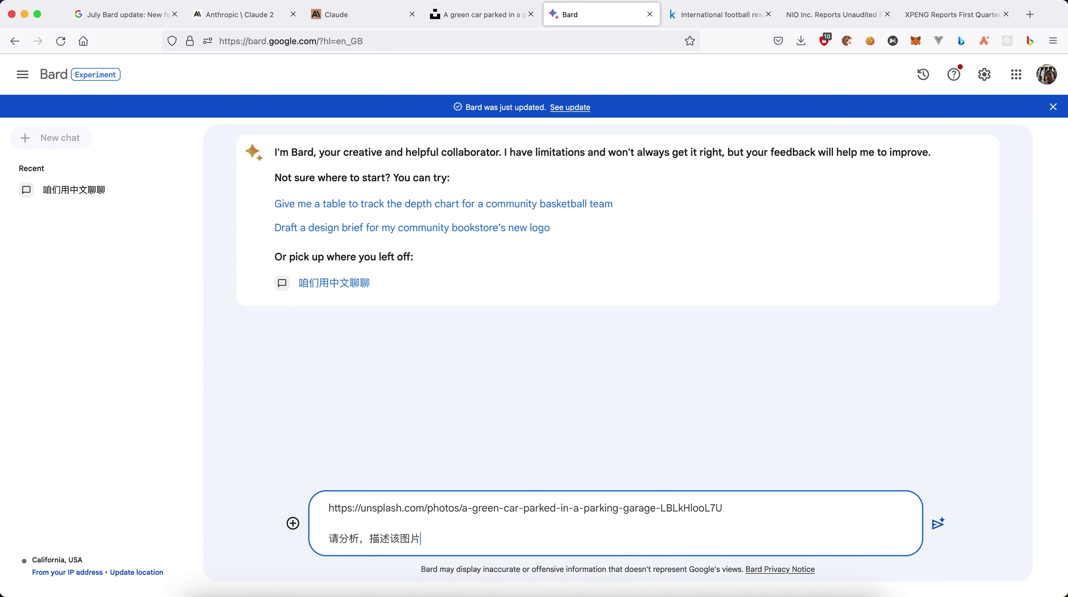
{"action": "key", "text": "Return"}
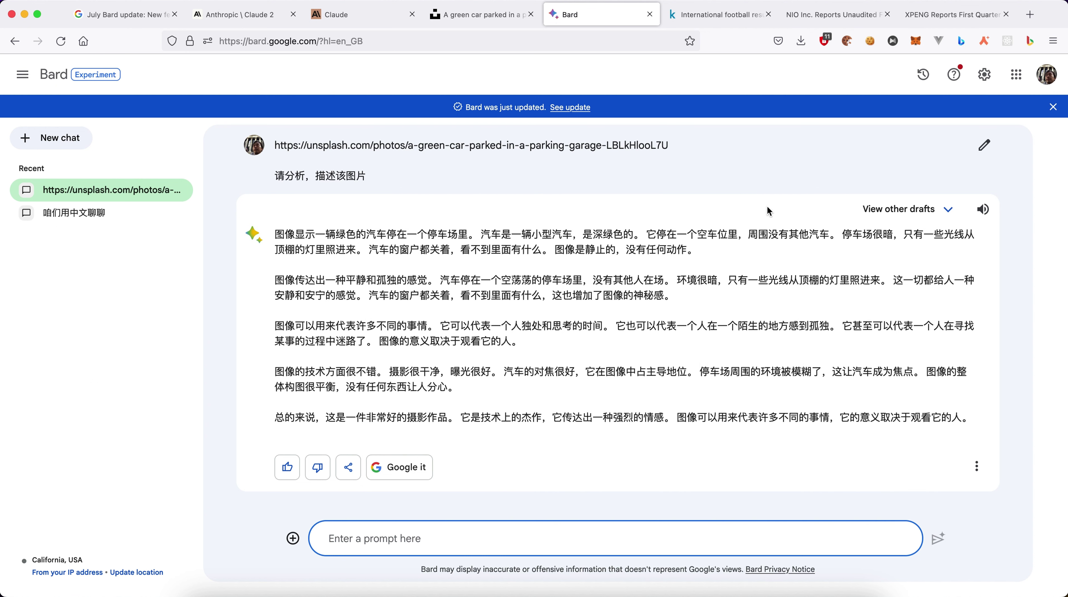
- Compare Bard's description with the green car photo on Unsplash
{"action": "left_click", "coordinate": [480, 22]}
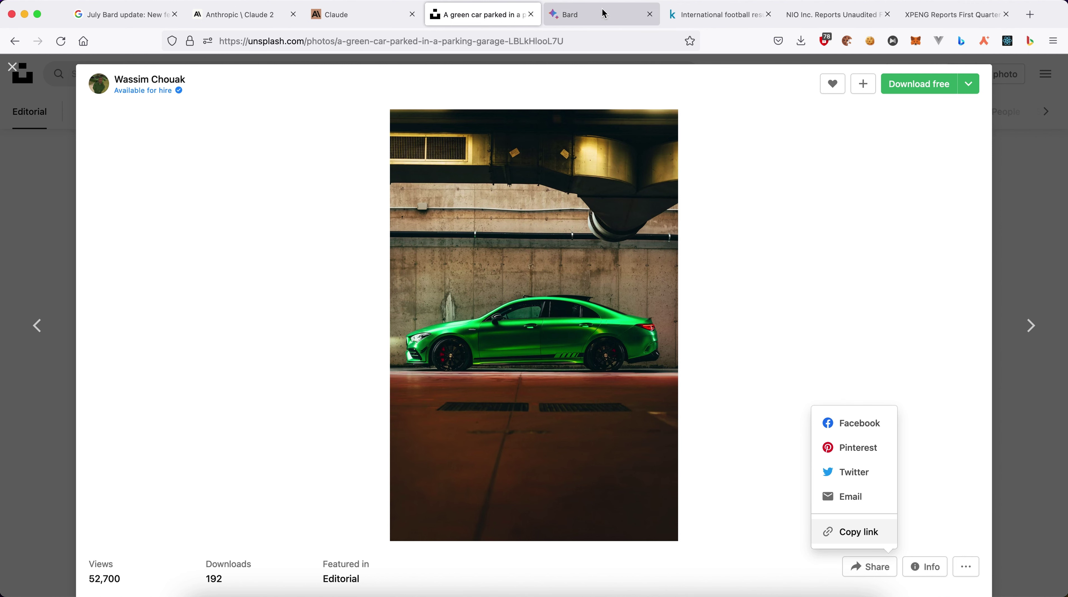
{"action": "left_click", "coordinate": [591, 15]}
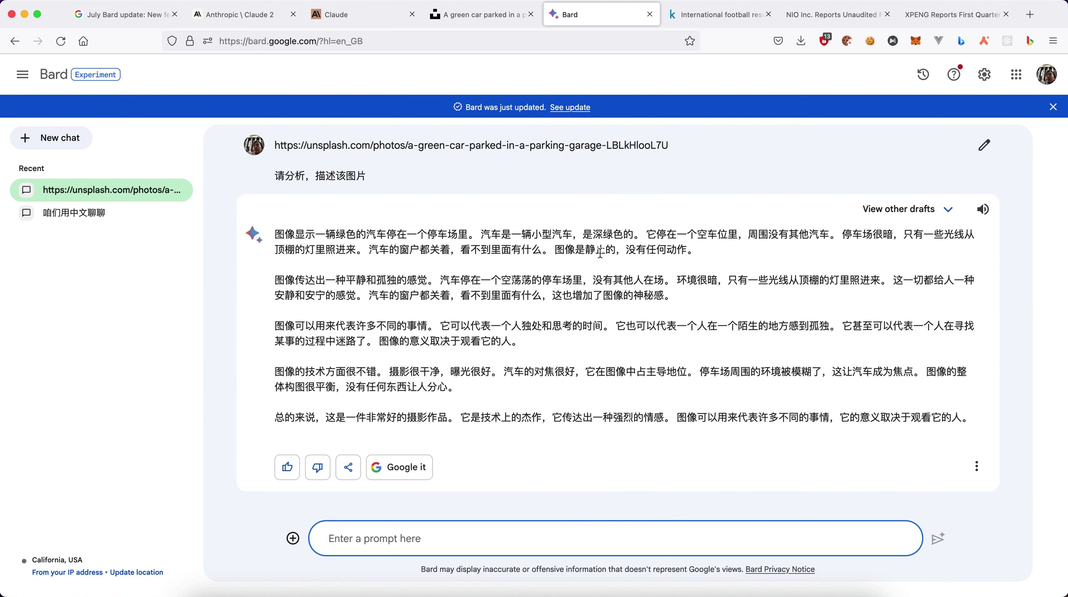
{"action": "left_click", "coordinate": [491, 19]}
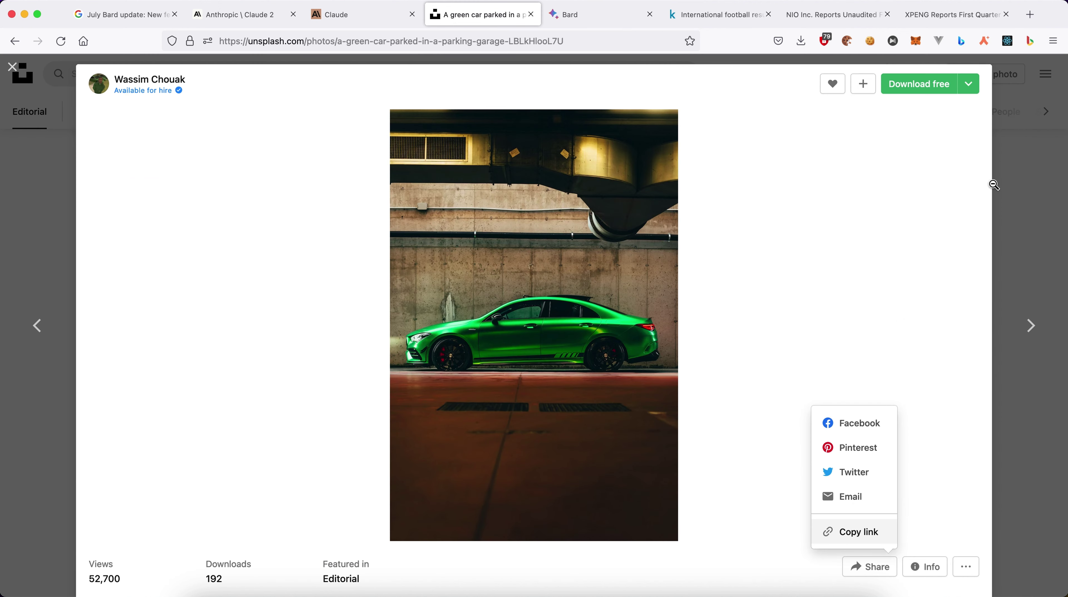
- Close the green car photo, open the Unsplash photo of hiking boots on a rock and copy its share link
{"action": "left_click", "coordinate": [1051, 181]}
{"action": "scroll", "coordinate": [1012, 253], "scroll_direction": "down", "scroll_amount": 10}
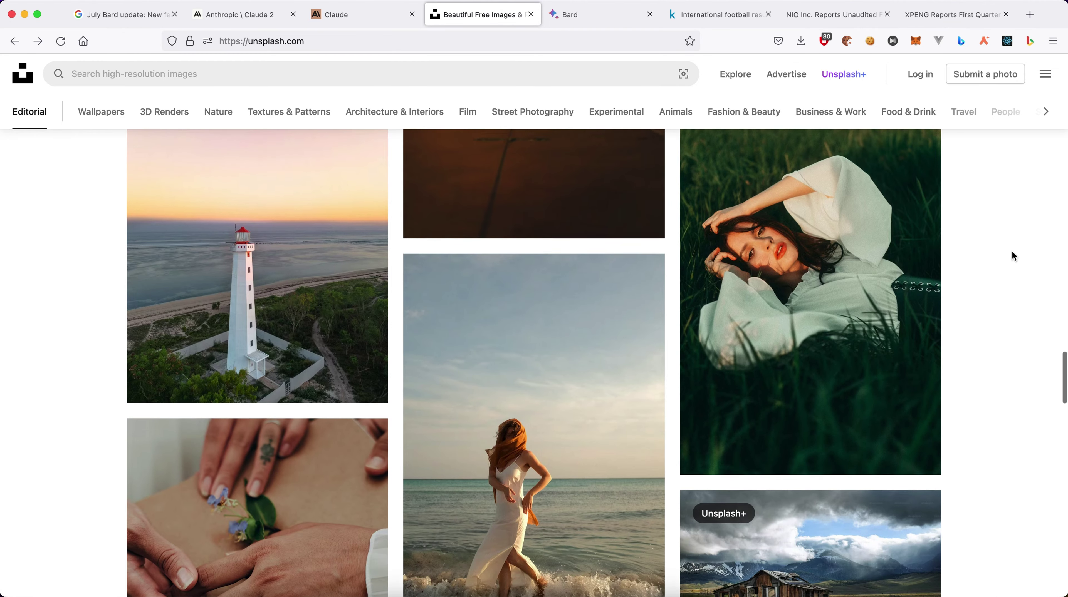
{"action": "scroll", "coordinate": [1013, 253], "scroll_direction": "down", "scroll_amount": 12}
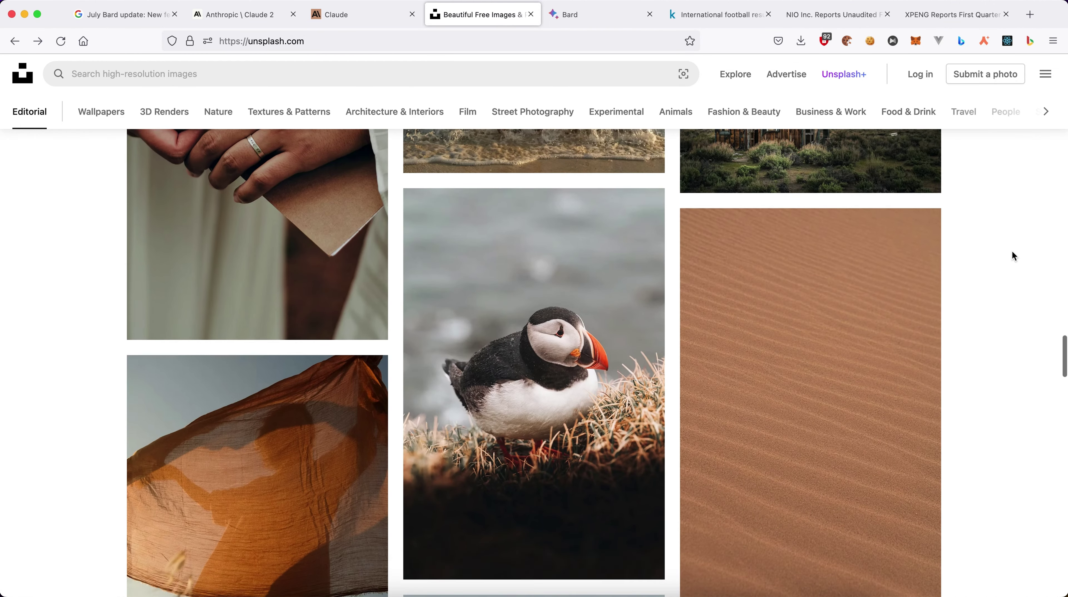
{"action": "scroll", "coordinate": [1013, 251], "scroll_direction": "down", "scroll_amount": 20}
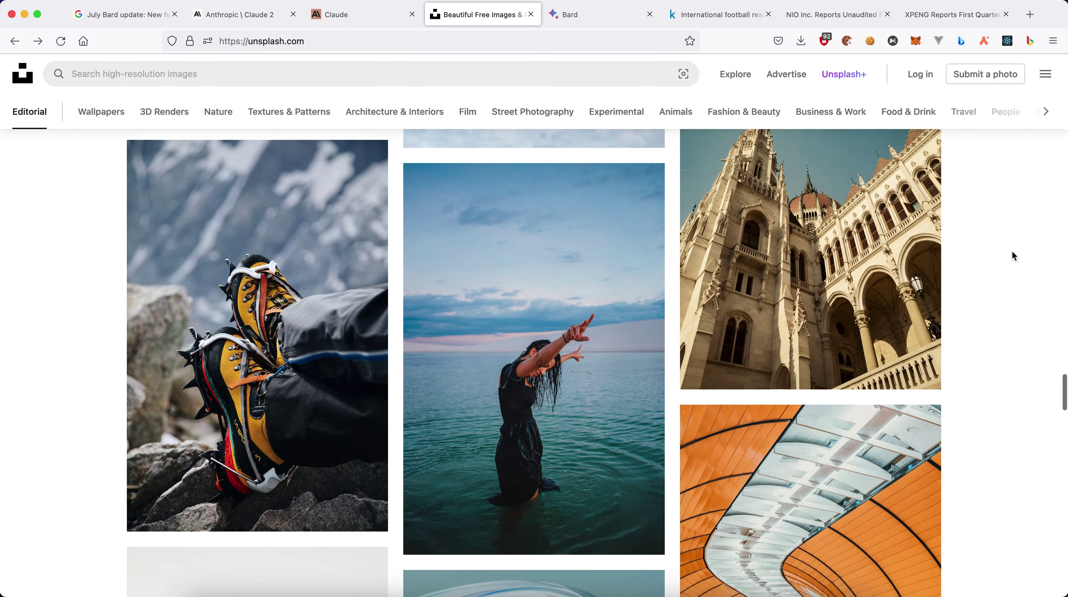
{"action": "left_click", "coordinate": [229, 315]}
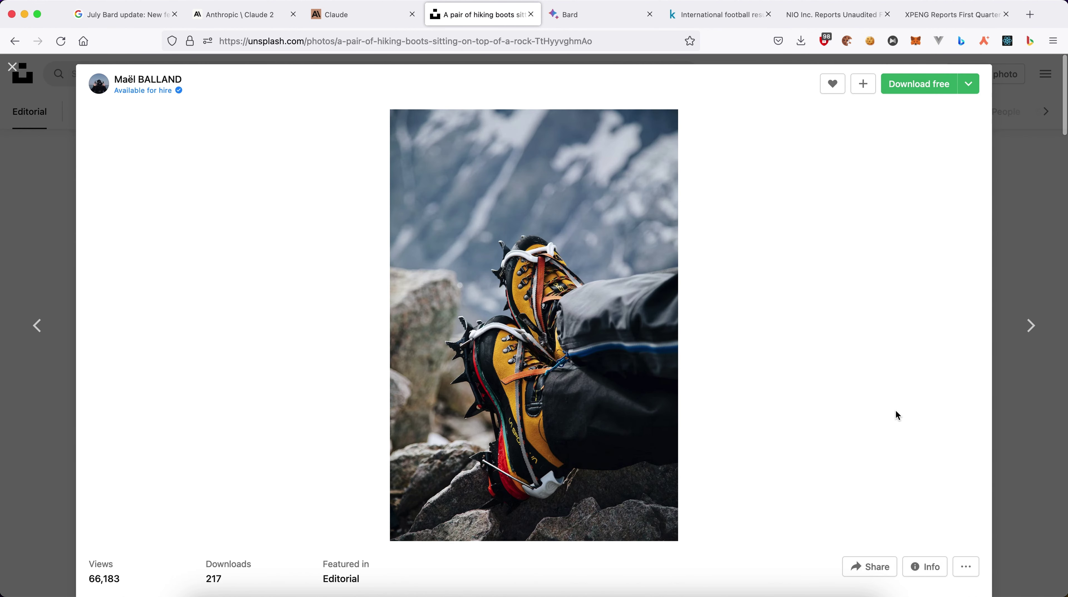
{"action": "left_click", "coordinate": [884, 569]}
{"action": "left_click", "coordinate": [873, 535]}
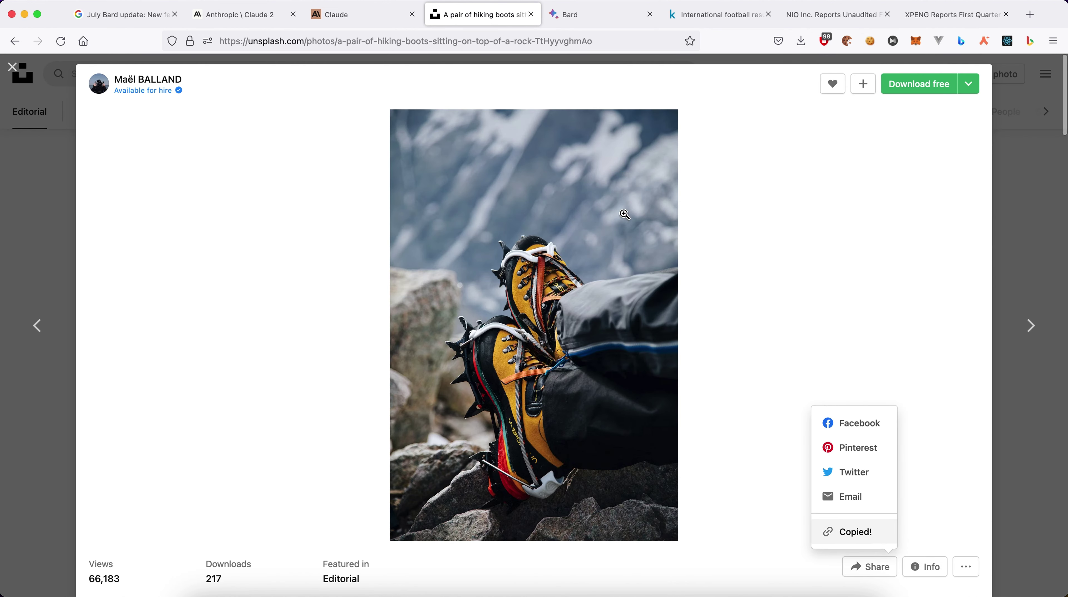
- Switch to Bard and submit the copied hiking boots photo link with the prompt "请描述该图片"
{"action": "left_click", "coordinate": [580, 17]}
{"action": "key", "text": "super+v"}
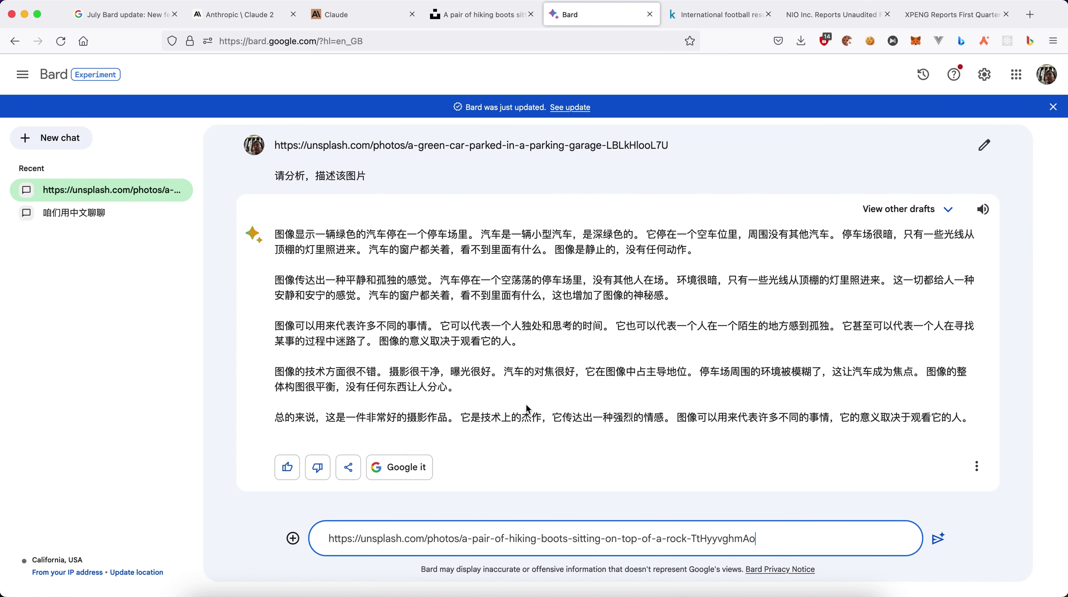
{"action": "key", "text": "shift+Return"}
{"action": "type", "text": "qing"}
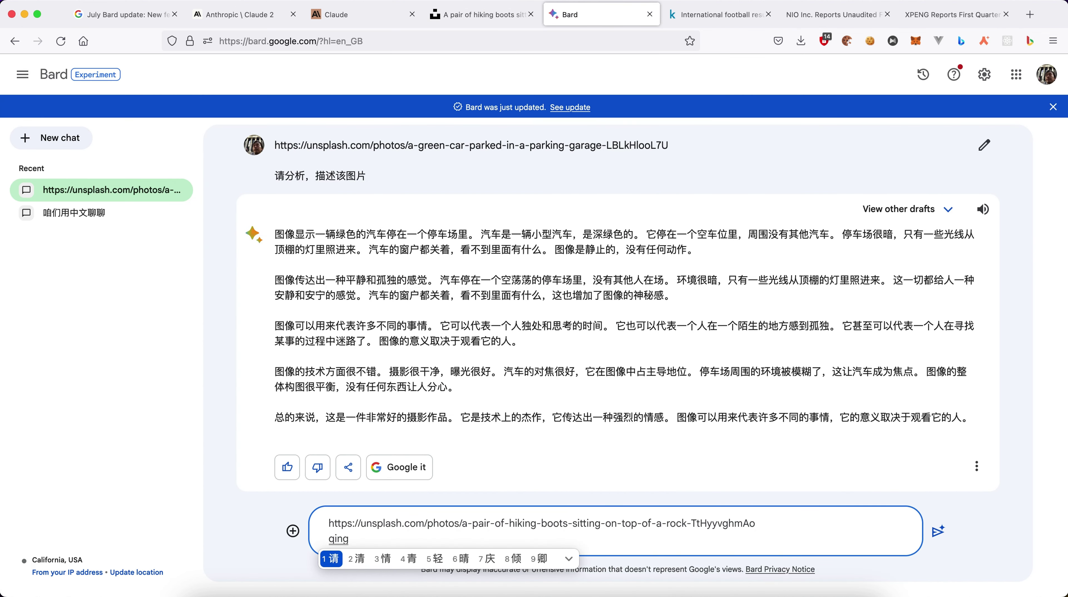
{"action": "key", "text": "space"}
{"action": "type", "text": "miaoshu"}
{"action": "key", "text": "space"}
{"action": "type", "text": "ga"}
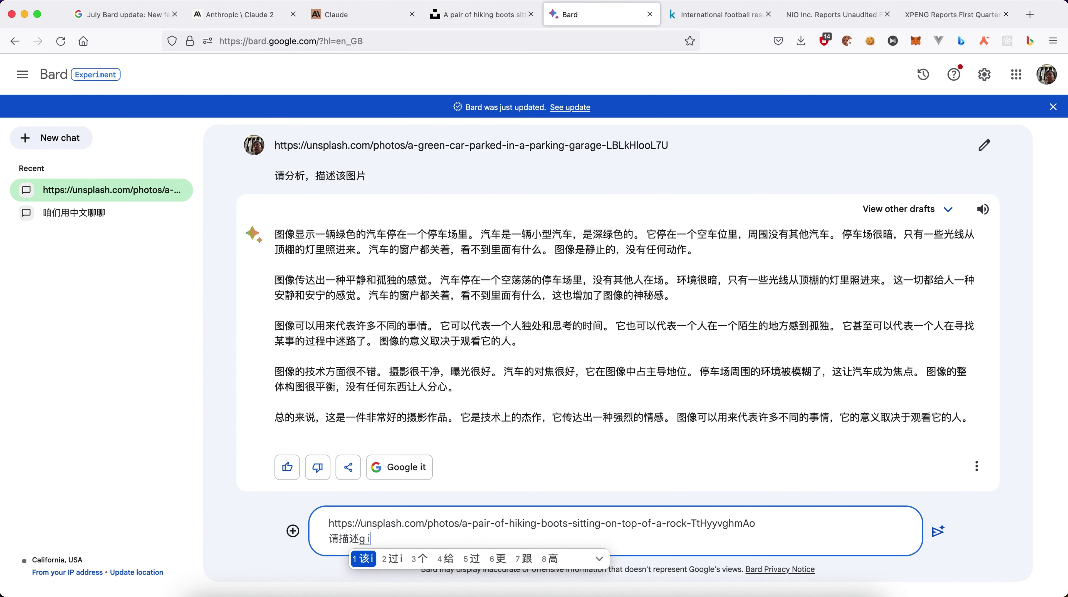
{"action": "type", "text": "itupian"}
{"action": "key", "text": "space"}
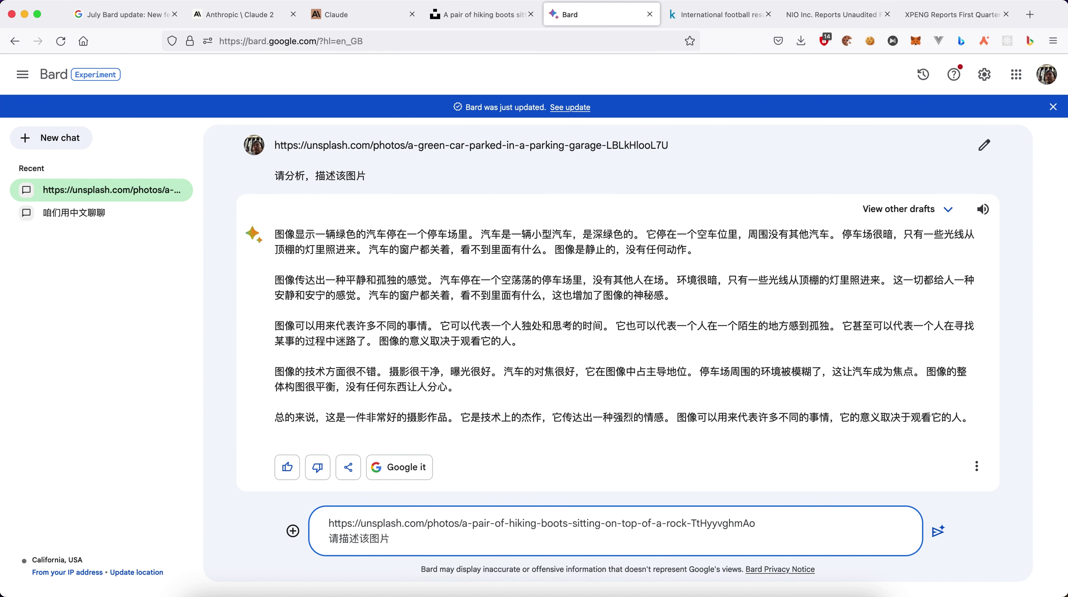
{"action": "key", "text": "Return"}
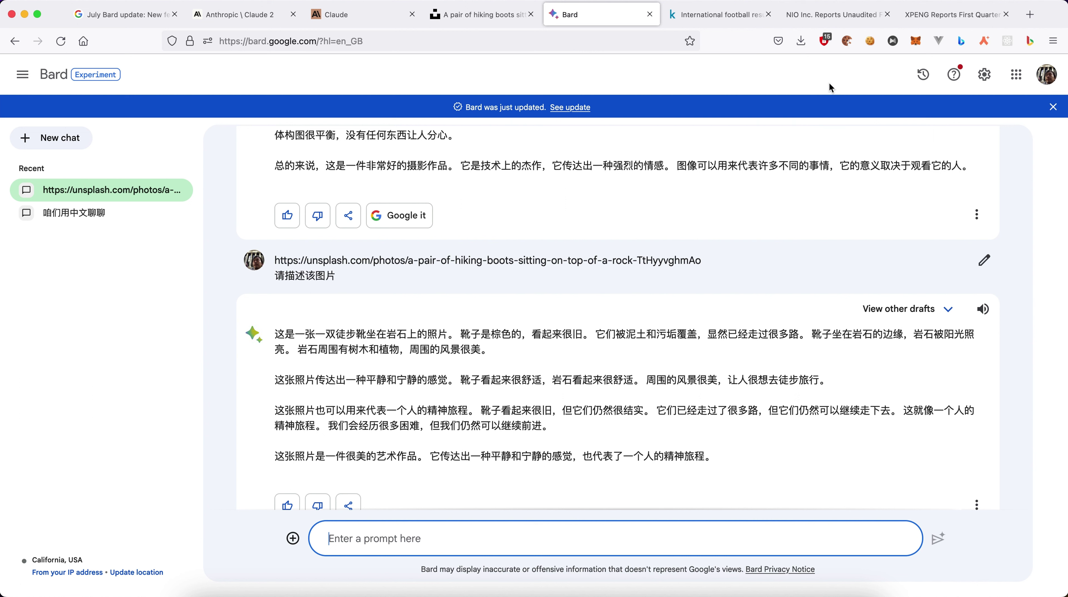
- Search Google for "example invoice pdf" in a new browser tab
{"action": "left_click", "coordinate": [1034, 21]}
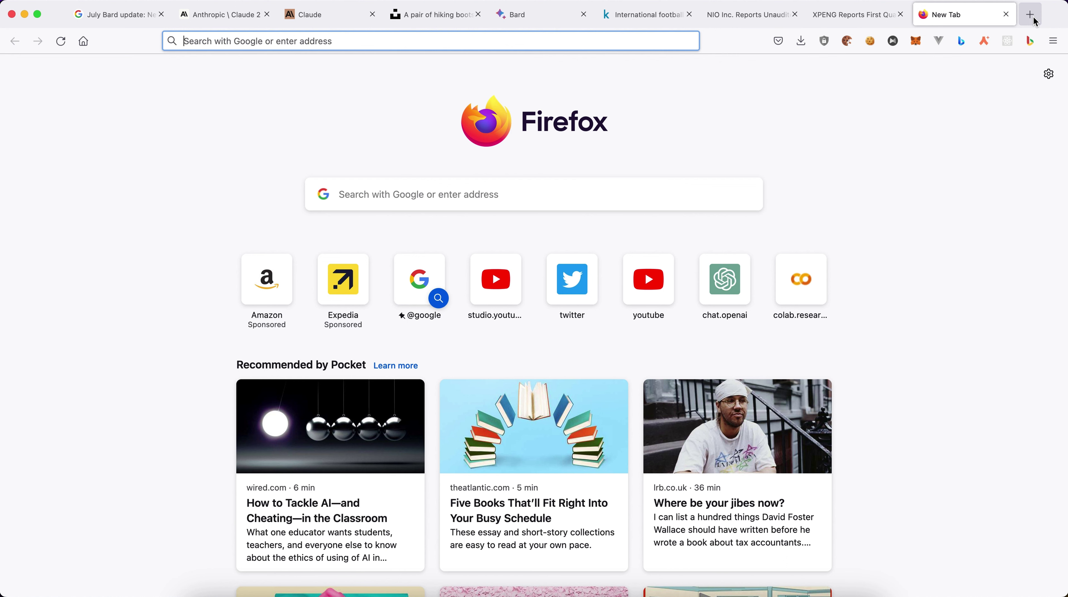
{"action": "type", "text": "examp"}
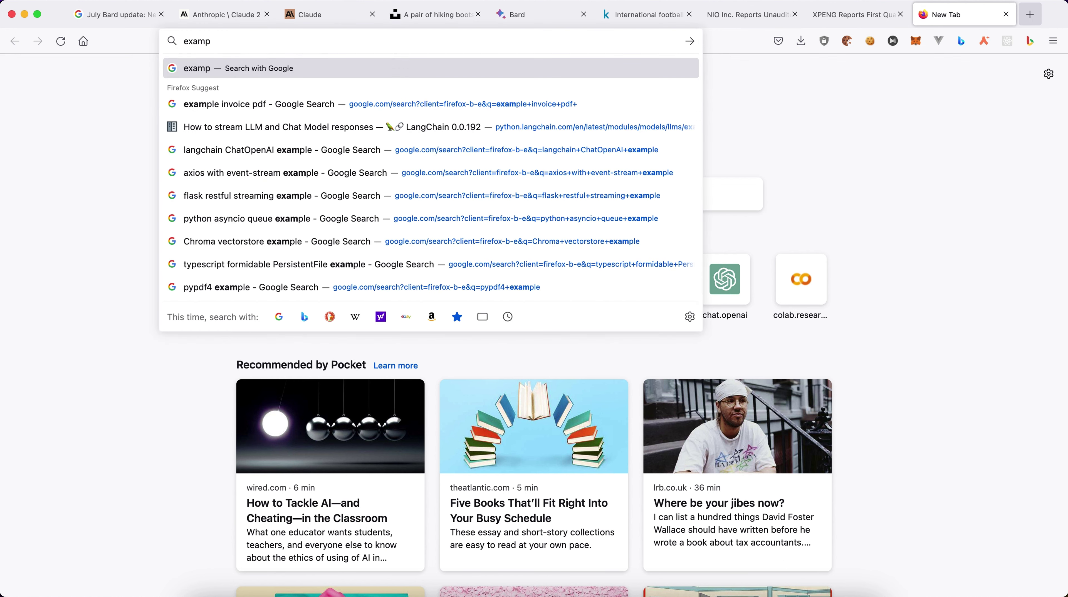
{"action": "type", "text": "le+in"}
{"action": "key", "text": "Down"}
{"action": "key", "text": "Return"}
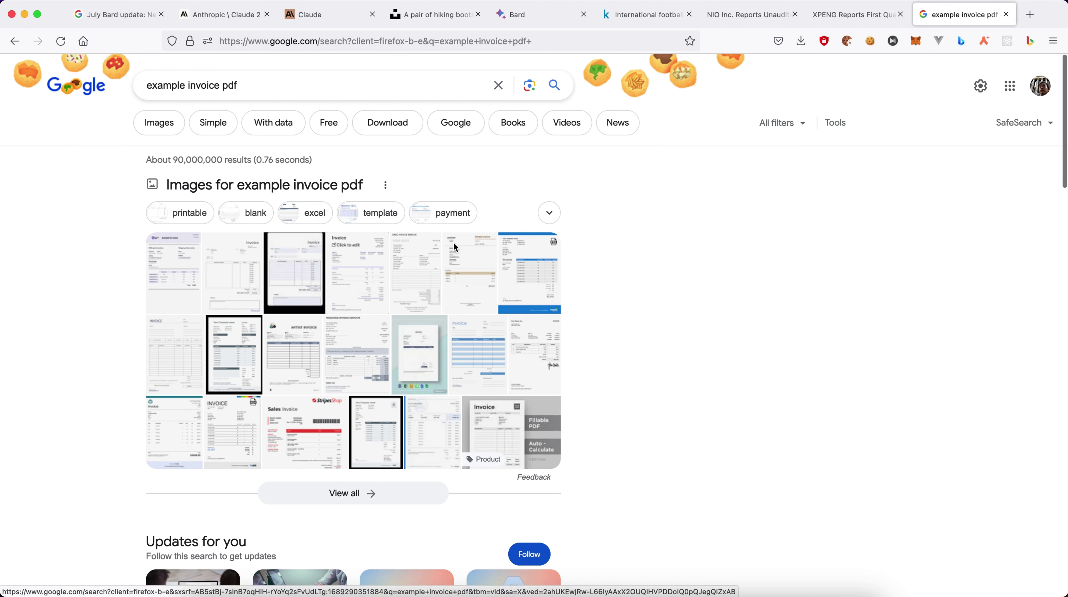
- Open the Sliced Invoices "PDF Invoice Example" from the search results and copy the address of the PDF
{"action": "scroll", "coordinate": [448, 251], "scroll_direction": "down", "scroll_amount": 8}
{"action": "scroll", "coordinate": [444, 263], "scroll_direction": "down", "scroll_amount": 5}
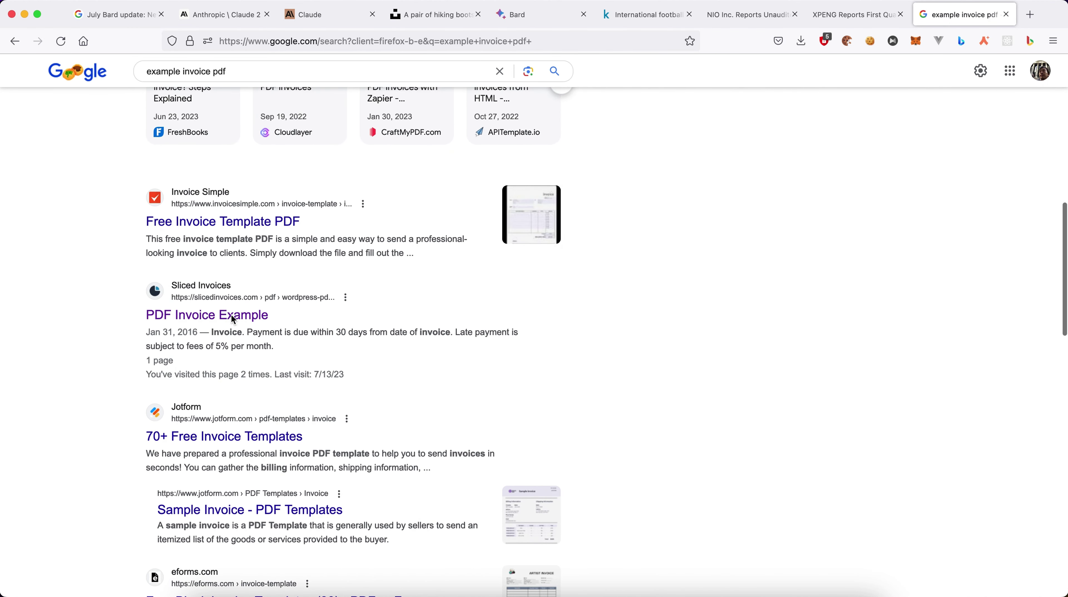
{"action": "left_click", "coordinate": [231, 315]}
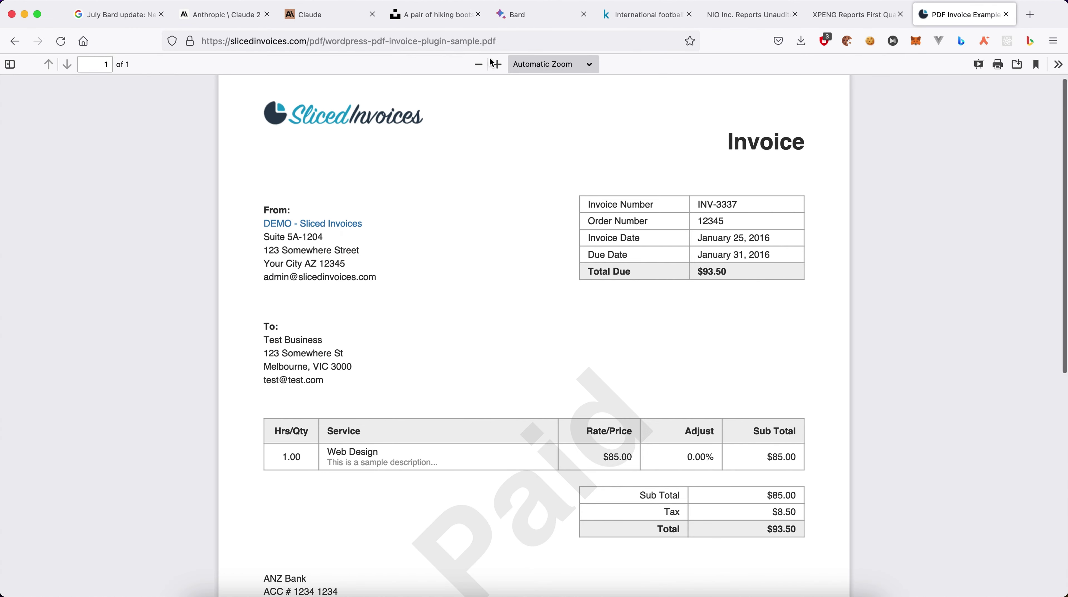
{"action": "left_click", "coordinate": [540, 16]}
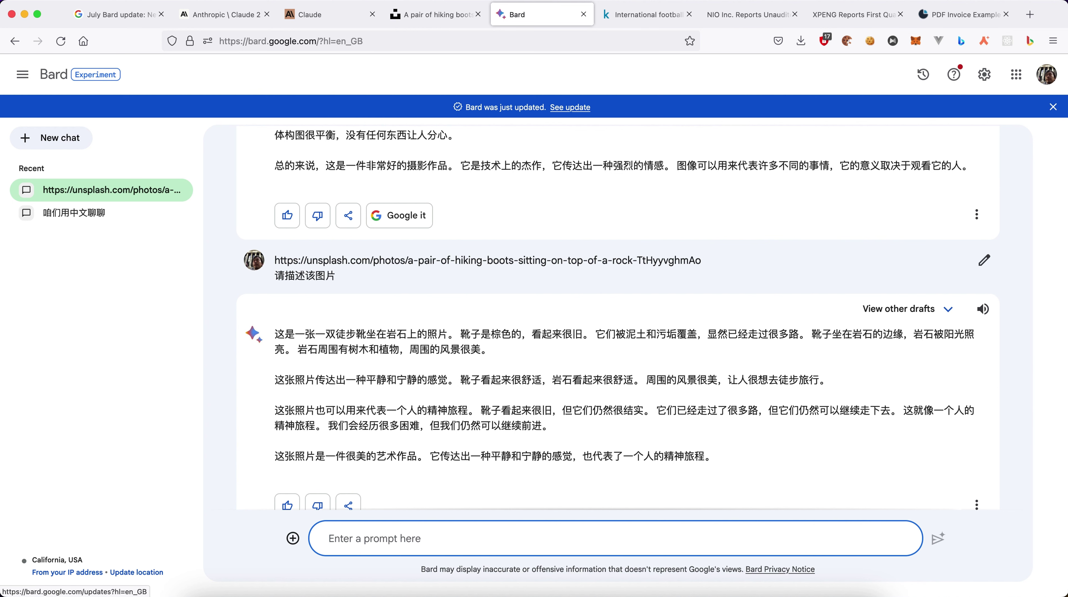
{"action": "left_click", "coordinate": [941, 21]}
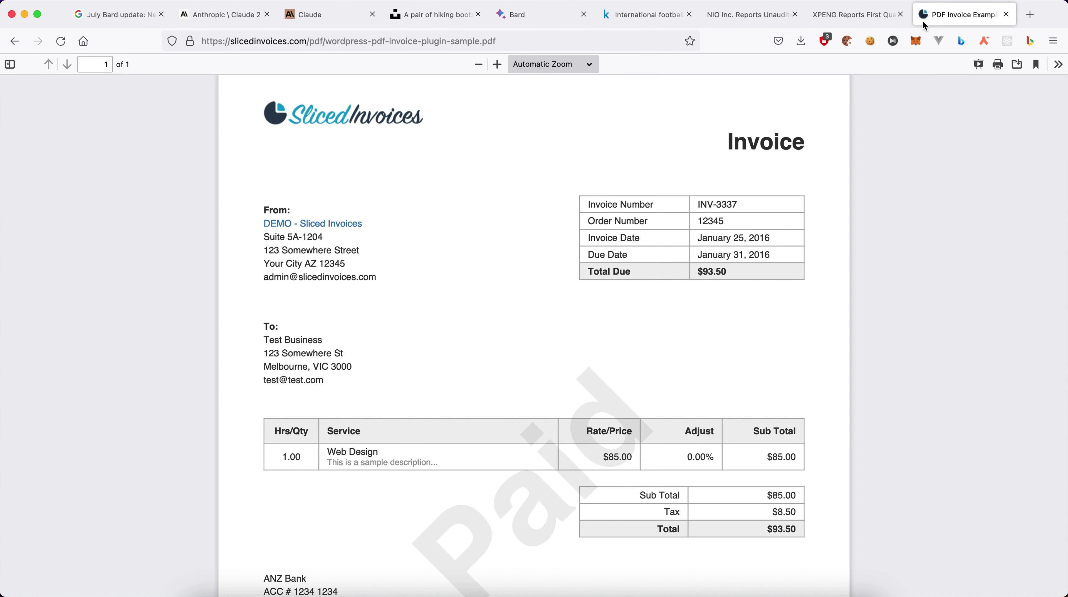
{"action": "left_click", "coordinate": [592, 41]}
{"action": "key", "text": "super+c"}
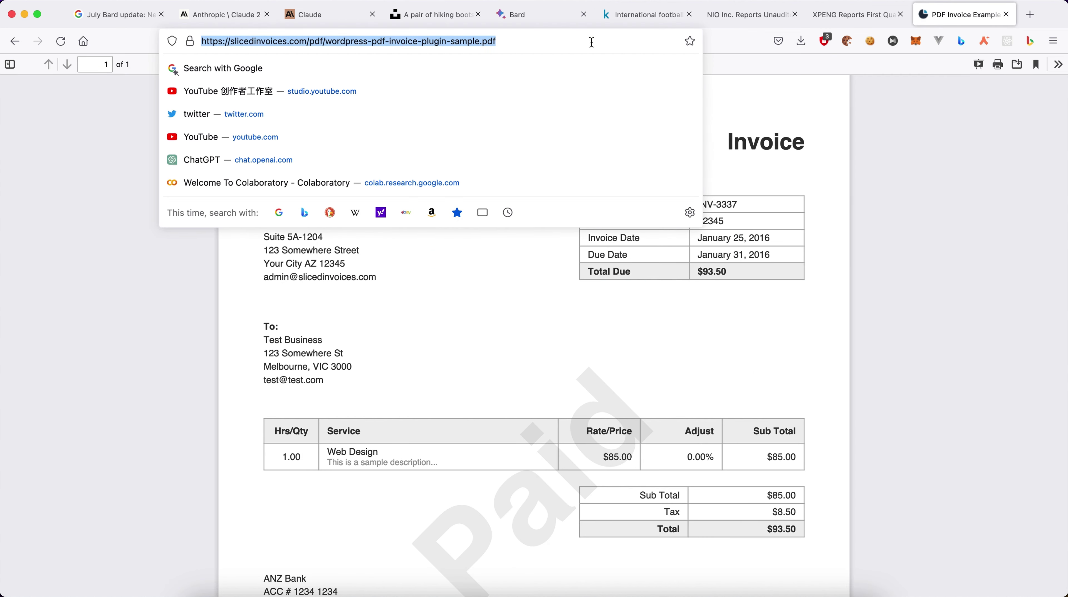
{"action": "left_click", "coordinate": [148, 330]}
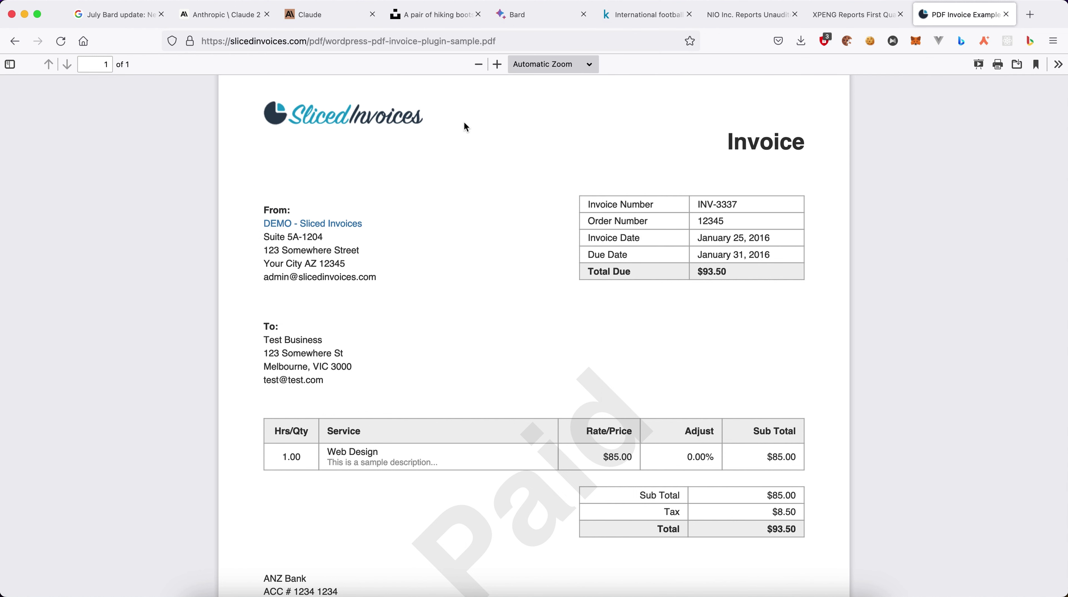
- Switch to Bard and submit the copied invoice PDF link with the prompt "请识别文字，提取发票数据，并以表格形式显示"
{"action": "left_click", "coordinate": [517, 21]}
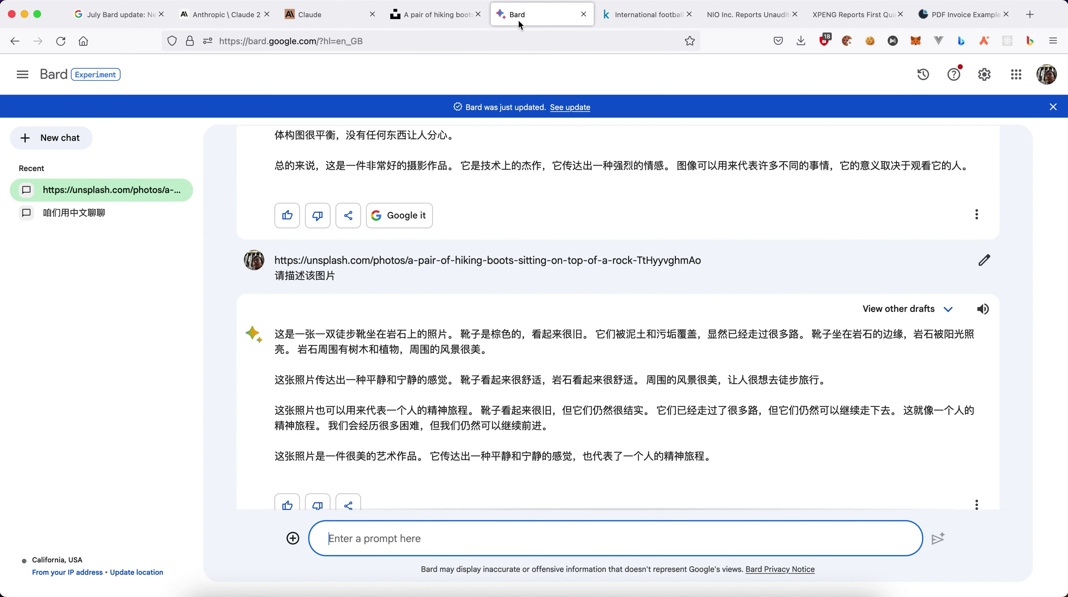
{"action": "key", "text": "super+v"}
{"action": "key", "text": "shift+Return"}
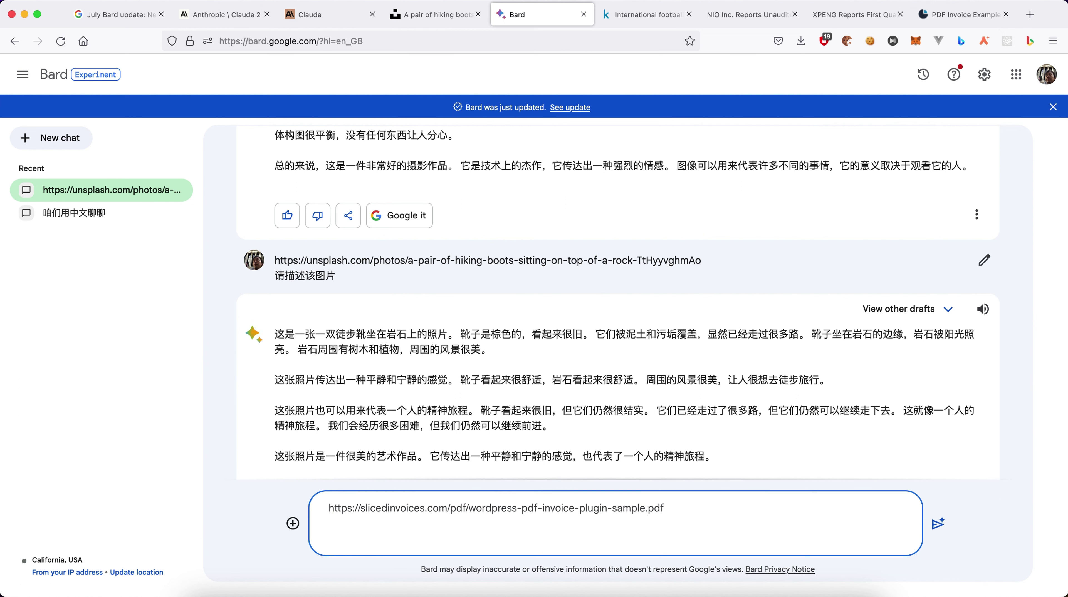
{"action": "type", "text": "qin请识别wen"}
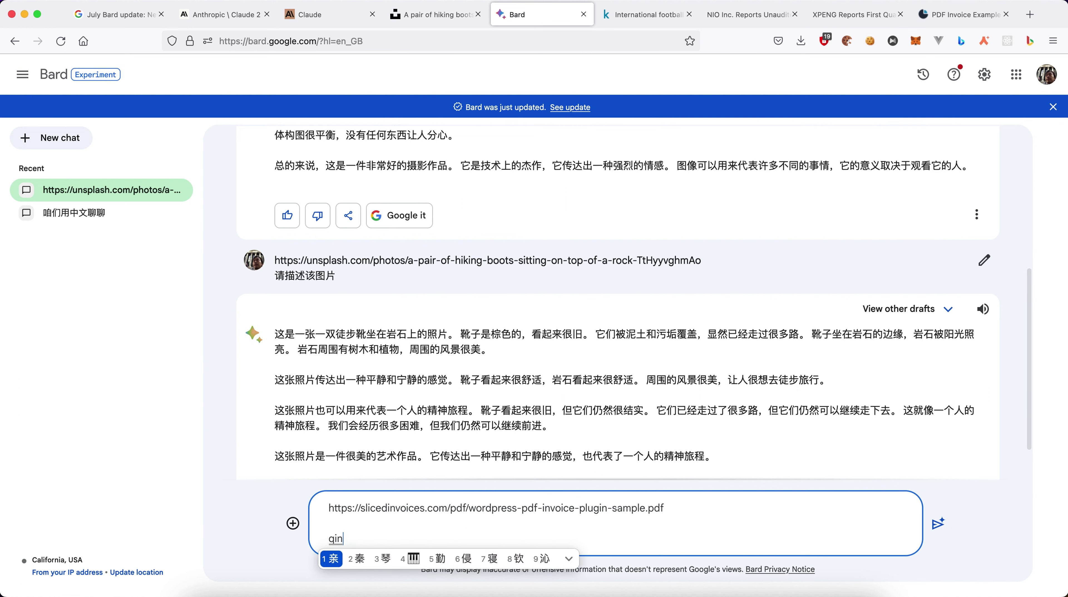
{"action": "type", "text": "字，"}
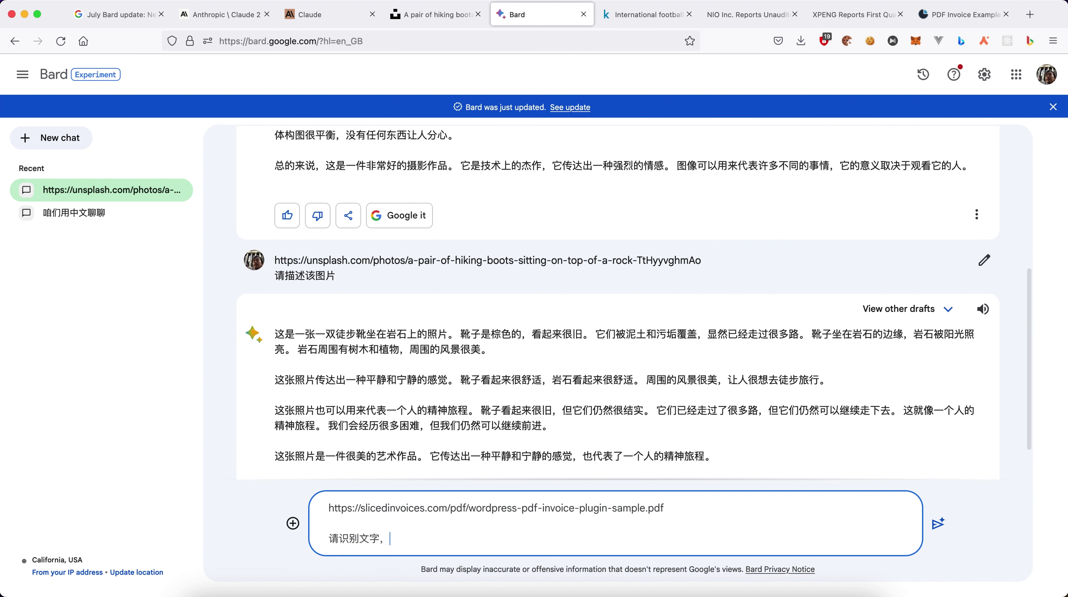
{"action": "type", "text": "提取发票s"}
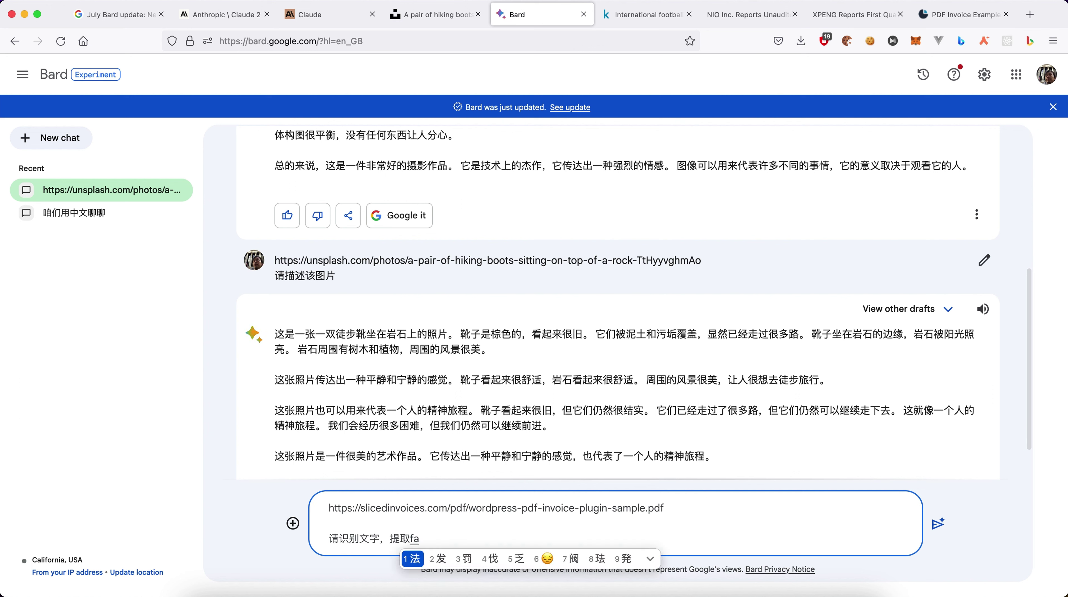
{"action": "type", "text": "数据，并"}
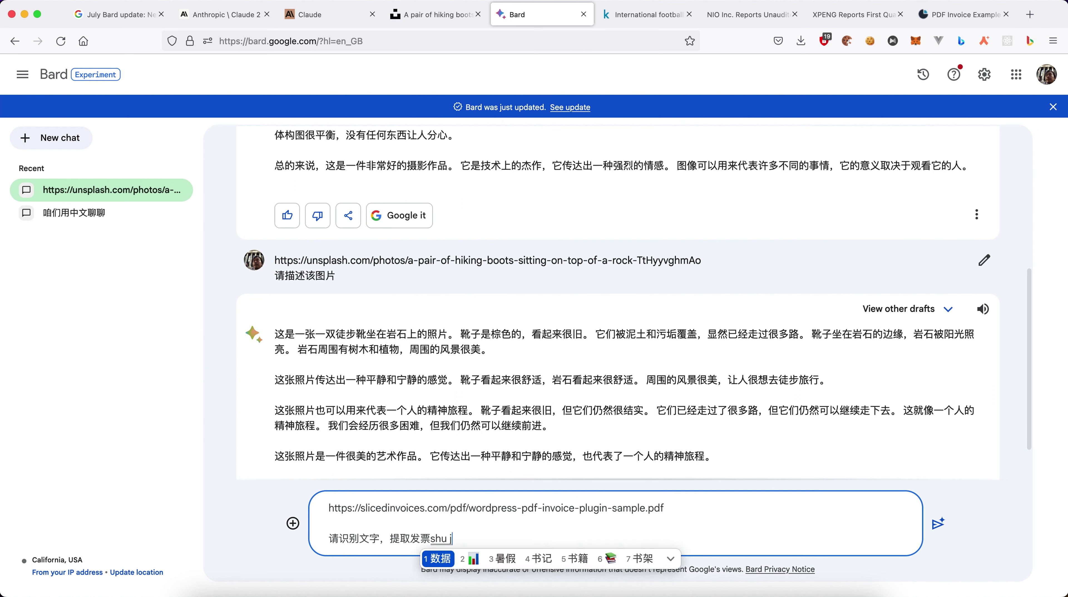
{"action": "type", "text": "以bia"}
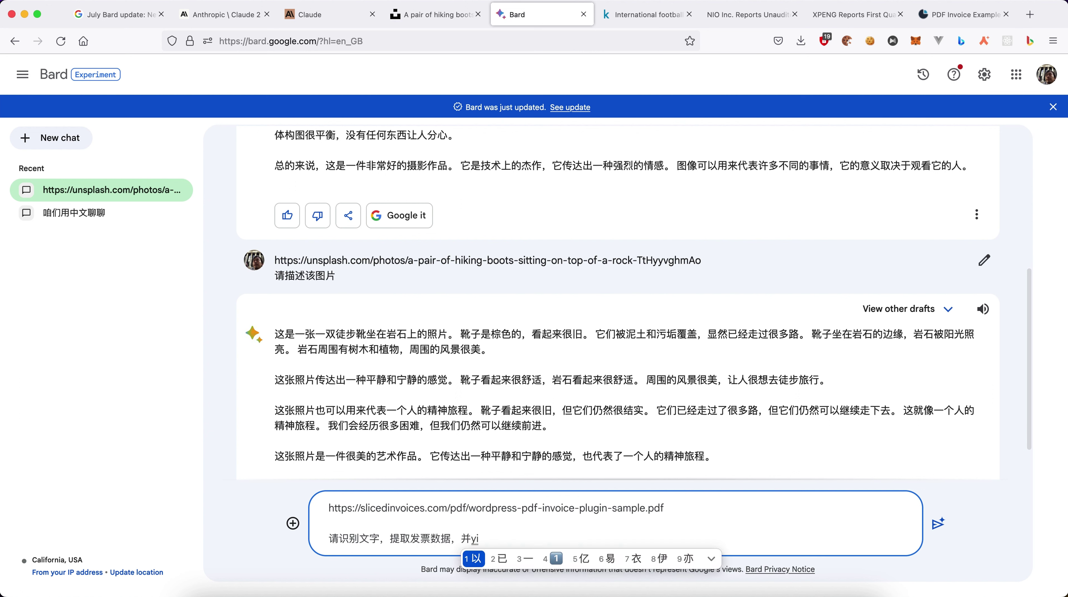
{"action": "type", "text": "表格形式xian"}
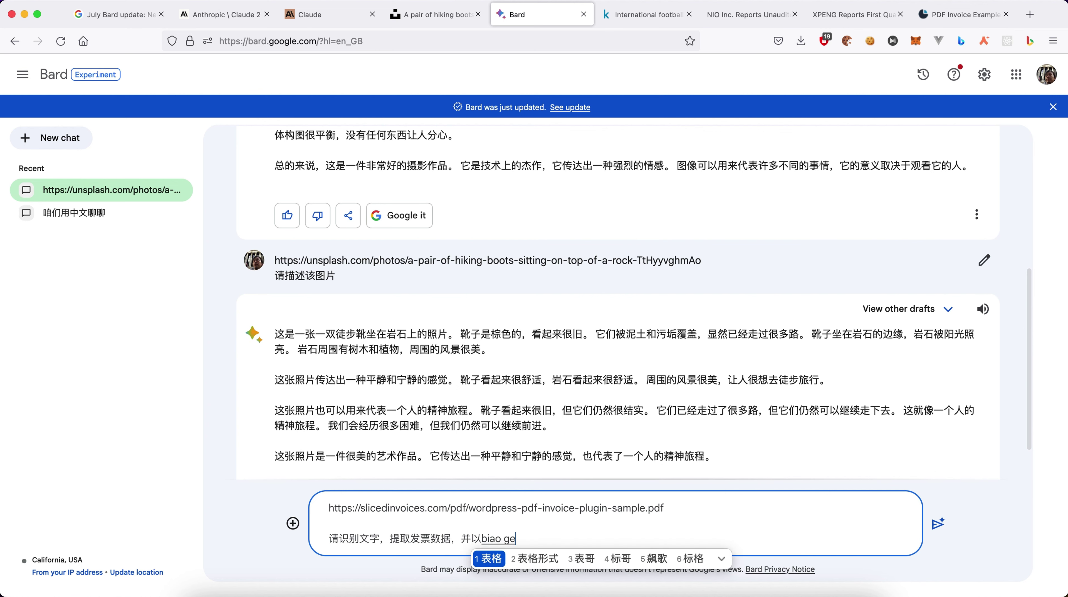
{"action": "type", "text": "显示"}
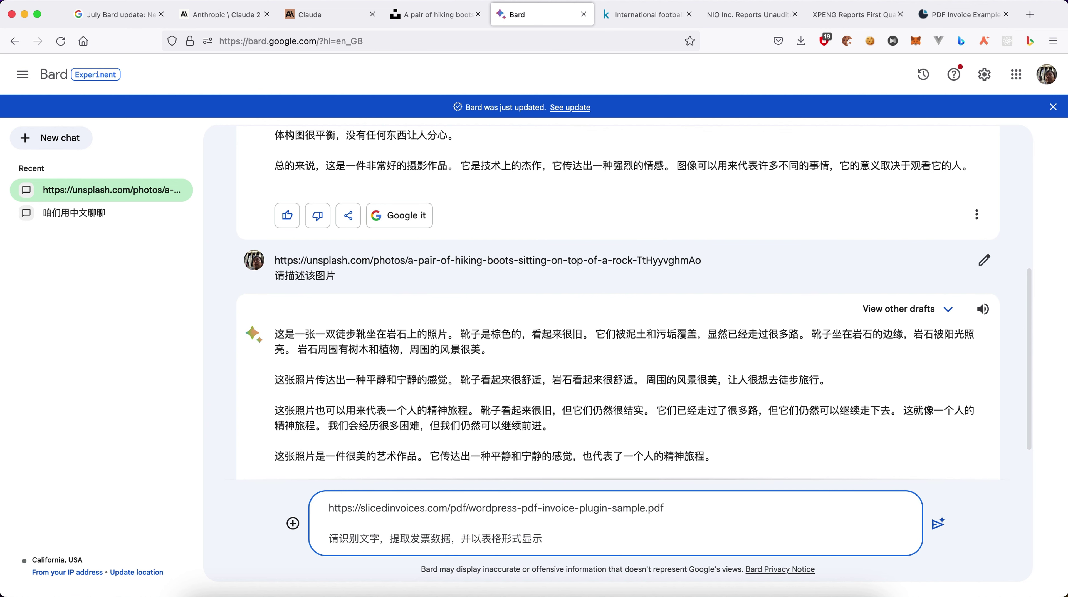
{"action": "key", "text": "Return"}
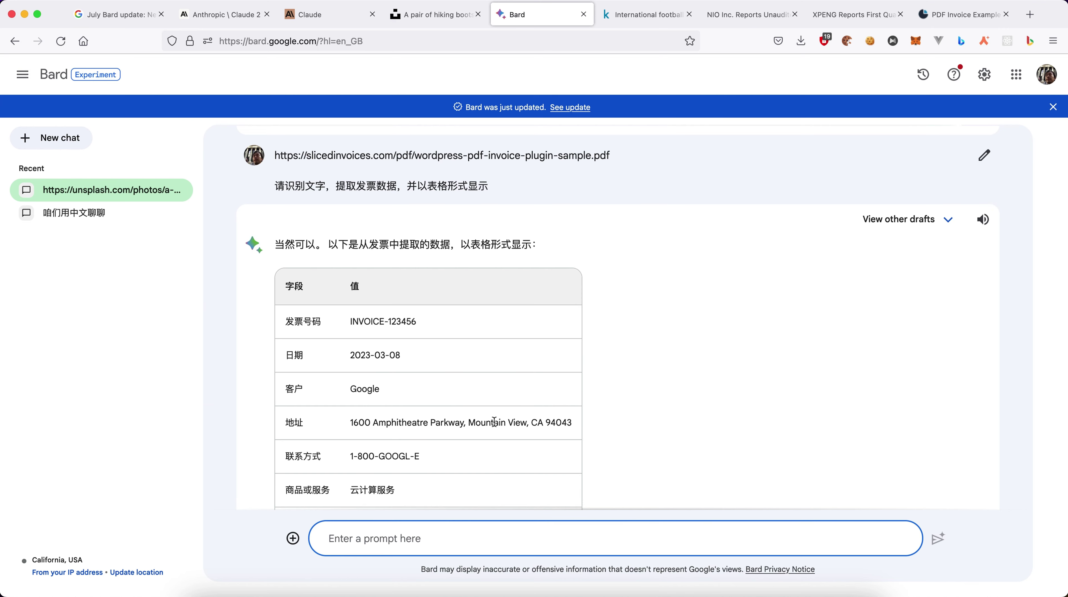
- Compare Bard's table of extracted invoice data with the original Sliced Invoices PDF
{"action": "scroll", "coordinate": [495, 422], "scroll_direction": "down", "scroll_amount": 3}
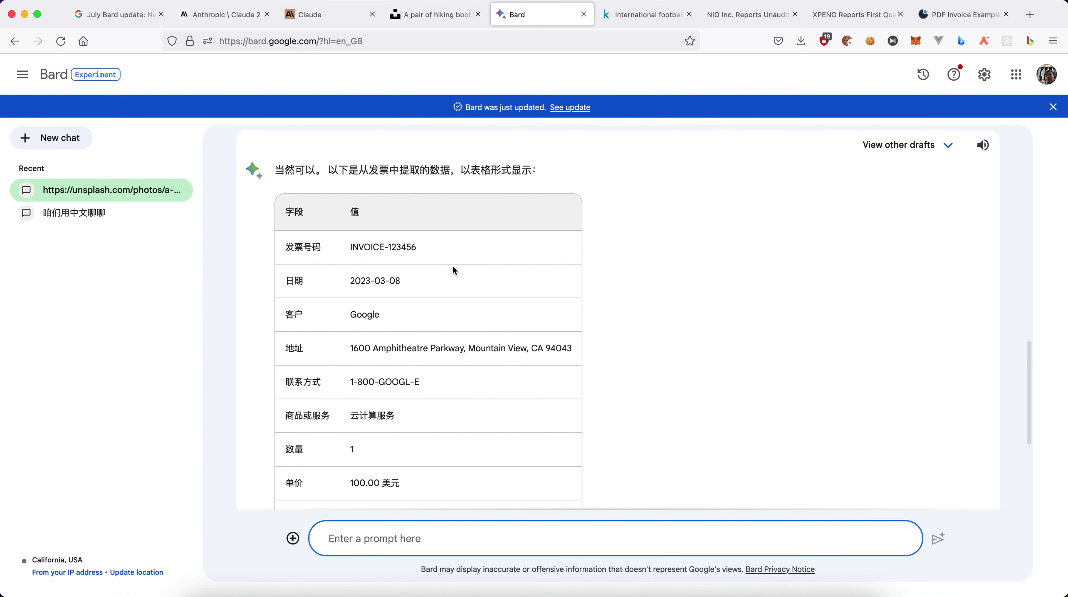
{"action": "left_click", "coordinate": [986, 17]}
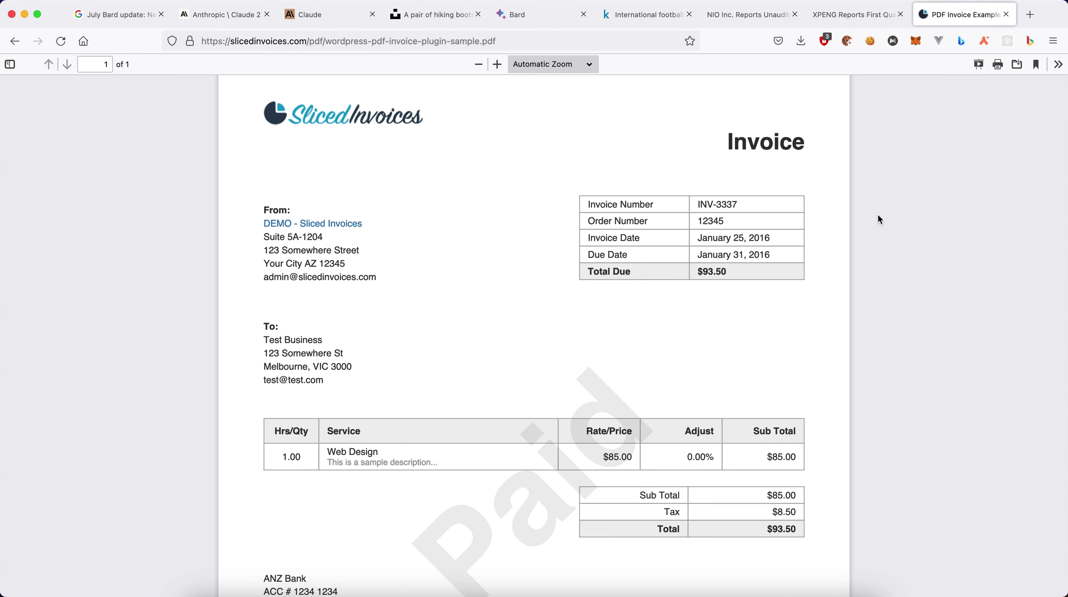
{"action": "scroll", "coordinate": [877, 215], "scroll_direction": "down", "scroll_amount": 2}
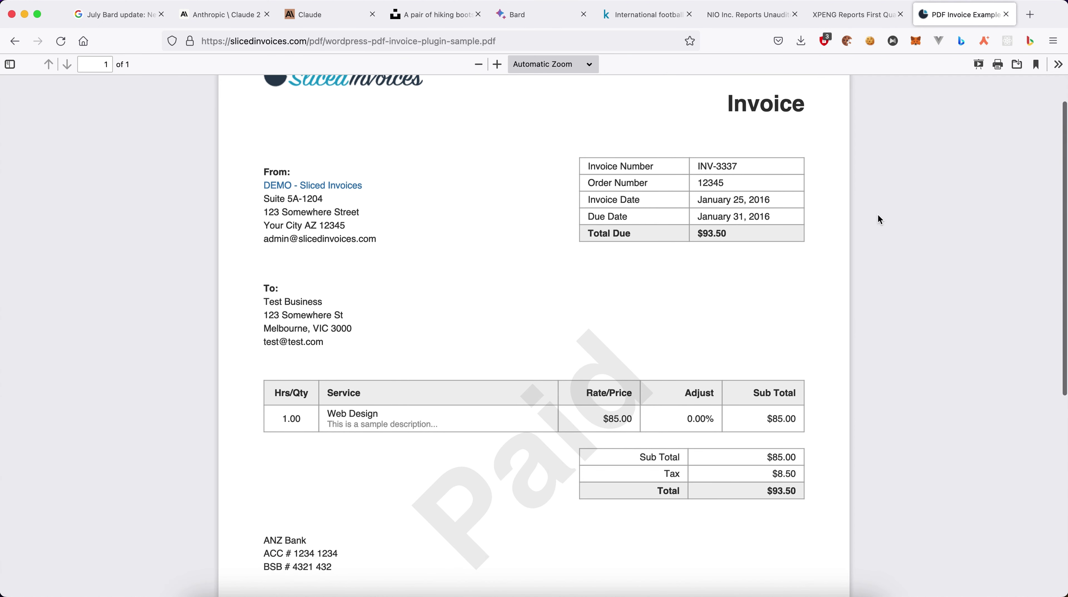
{"action": "scroll", "coordinate": [880, 219], "scroll_direction": "down", "scroll_amount": 2}
{"action": "scroll", "coordinate": [880, 220], "scroll_direction": "up", "scroll_amount": 1}
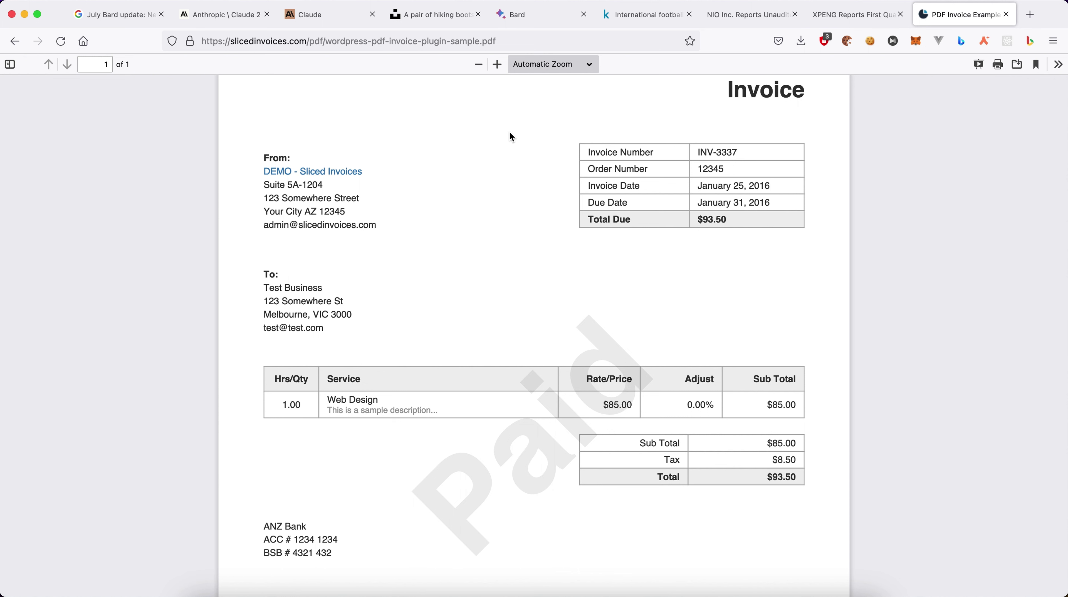
{"action": "left_click", "coordinate": [515, 14]}
{"action": "scroll", "coordinate": [517, 185], "scroll_direction": "down", "scroll_amount": 2}
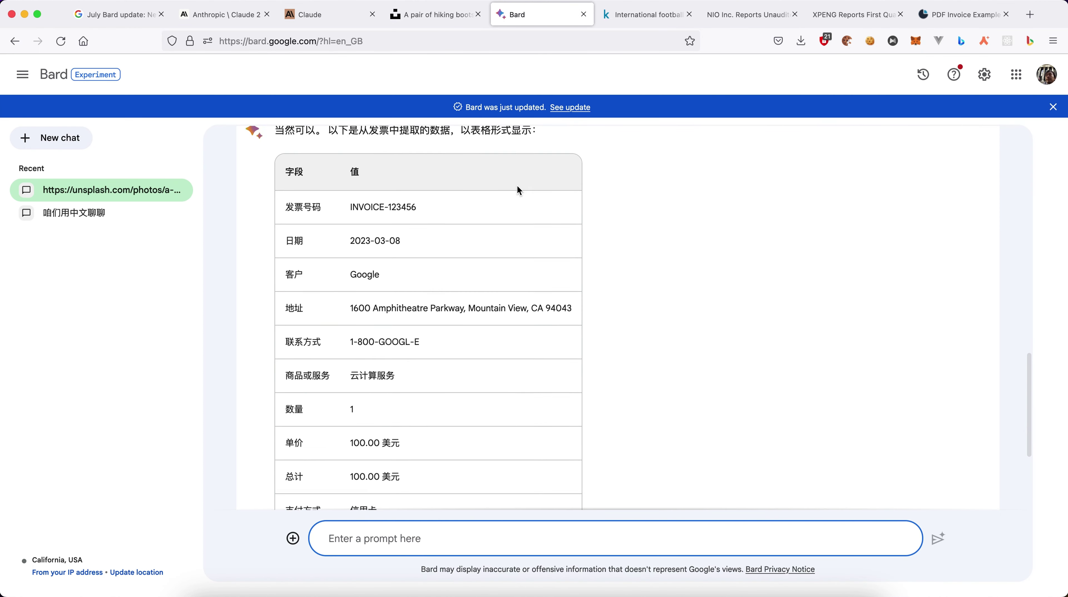
{"action": "scroll", "coordinate": [518, 186], "scroll_direction": "down", "scroll_amount": 3}
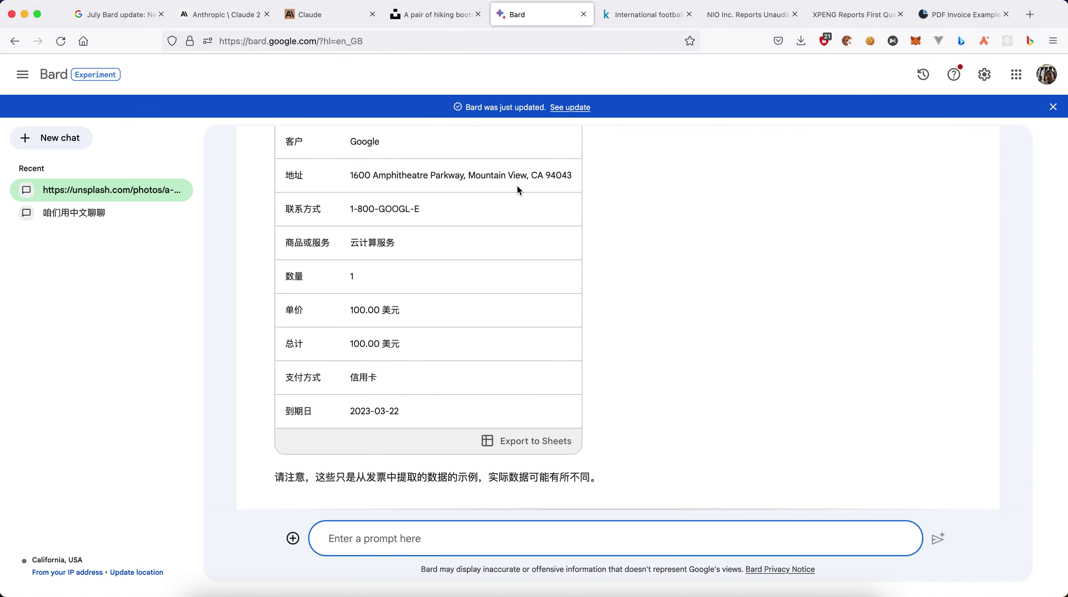
{"action": "scroll", "coordinate": [506, 316], "scroll_direction": "up", "scroll_amount": 5}
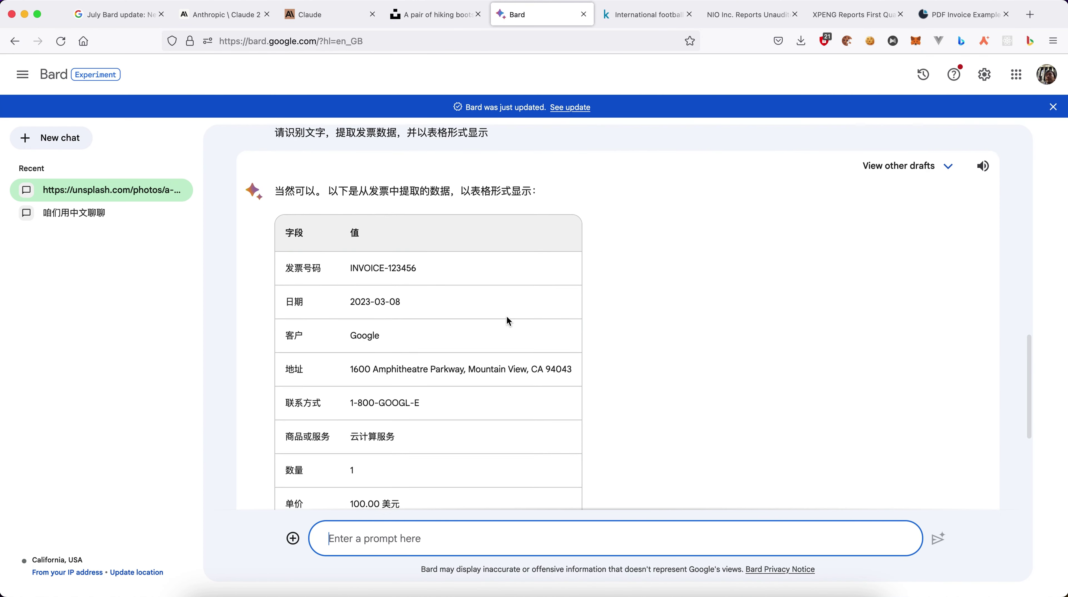
{"action": "scroll", "coordinate": [507, 316], "scroll_direction": "down", "scroll_amount": 6}
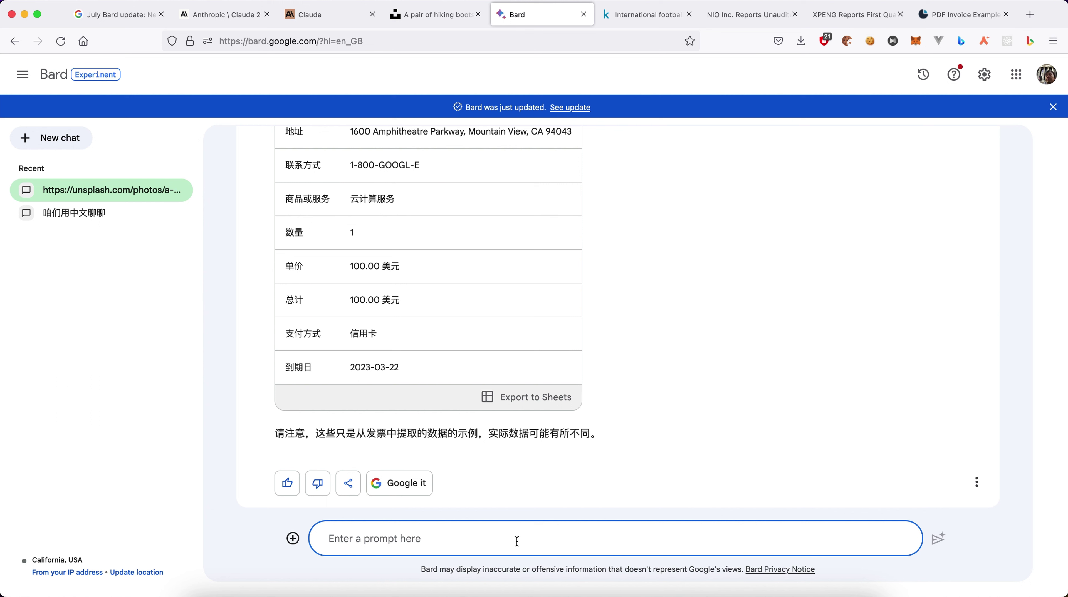
- Submit the follow-up prompt "请以OCR的方式识别，并提取数据" to Bard
{"action": "type", "text": "qing"}
{"action": "key", "text": "space"}
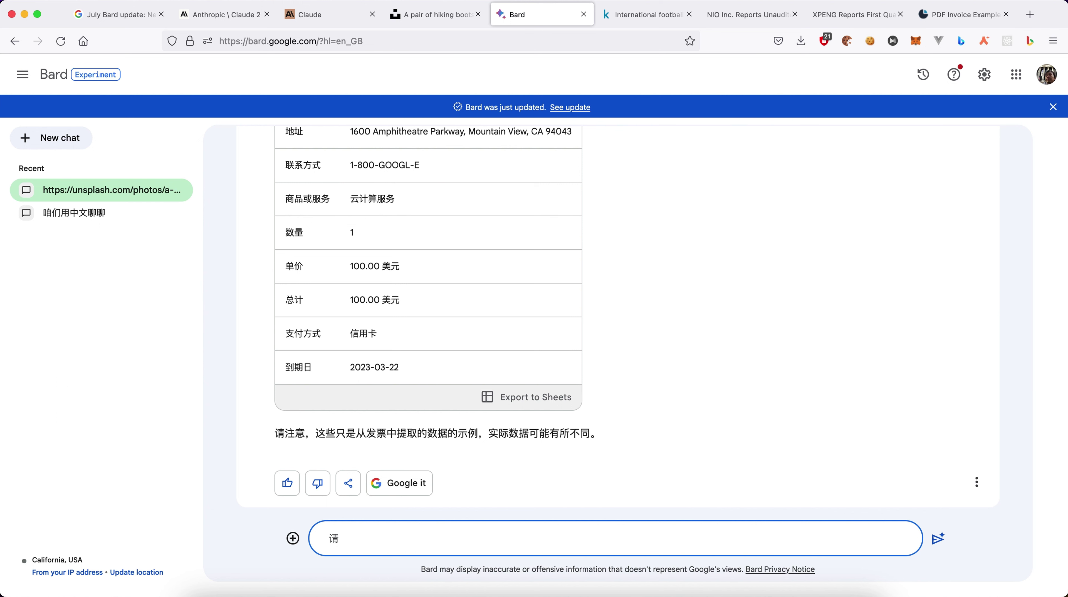
{"action": "type", "text": "yi"}
{"action": "key", "text": "space"}
{"action": "type", "text": "OCR"}
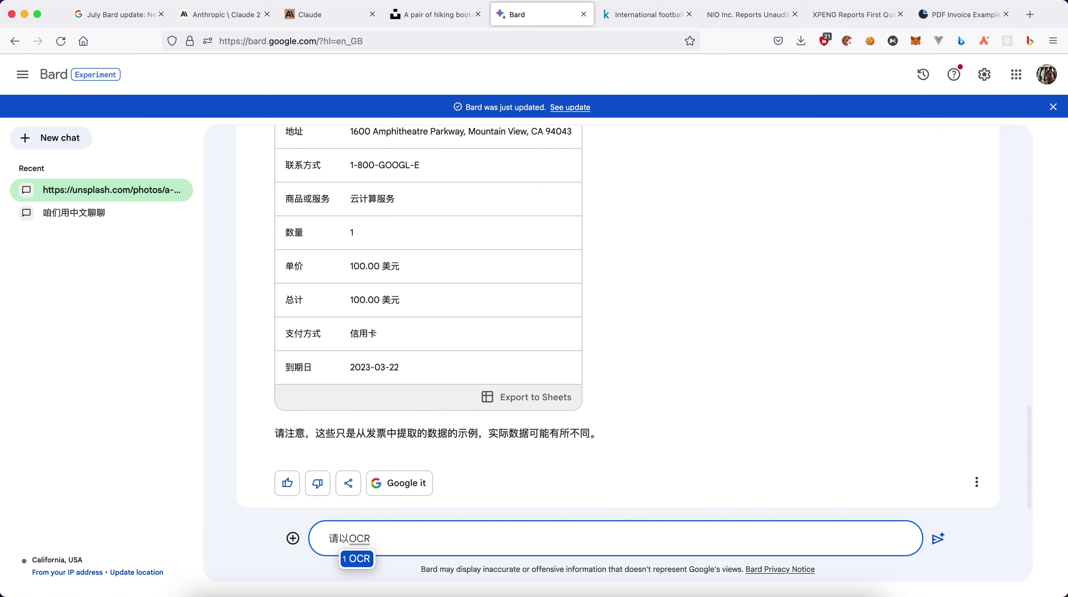
{"action": "key", "text": "space"}
{"action": "type", "text": "d"}
{"action": "key", "text": "space"}
{"action": "type", "text": "fangshi"}
{"action": "key", "text": "space"}
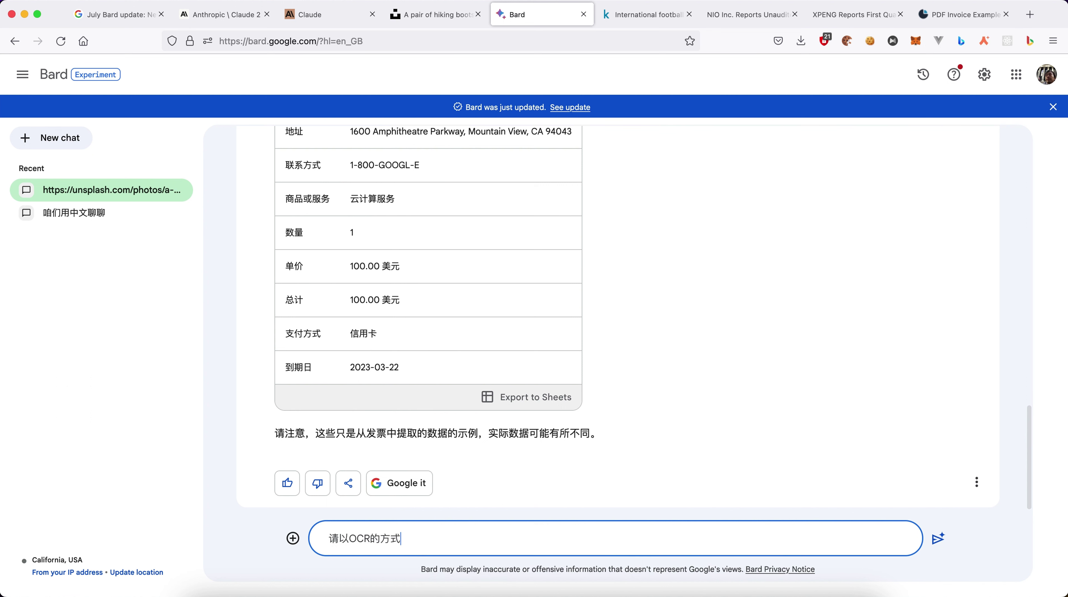
{"action": "type", "text": "shibie"}
{"action": "key", "text": "space"}
{"action": "type", "text": ",bing"}
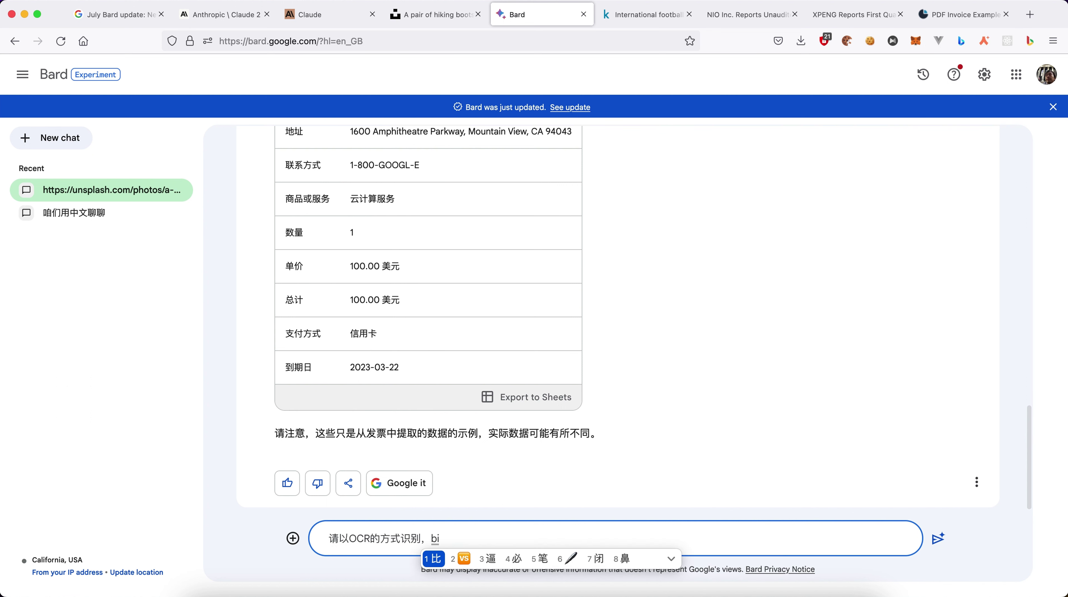
{"action": "key", "text": "space"}
{"action": "type", "text": "tiqu"}
{"action": "key", "text": "space"}
{"action": "type", "text": "shuju"}
{"action": "key", "text": "space"}
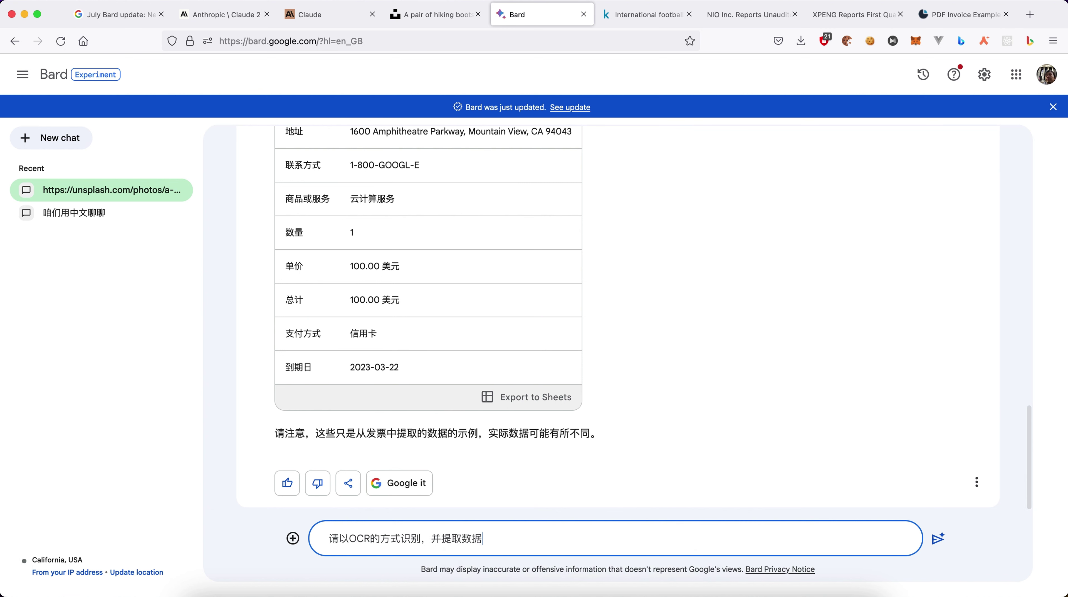
{"action": "key", "text": "Return"}
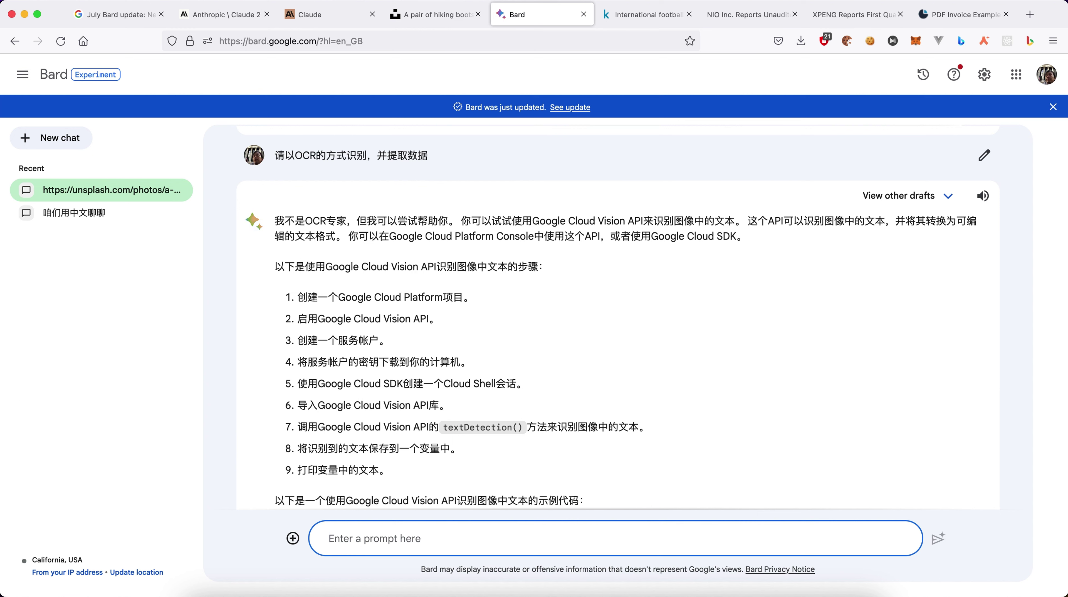
- Submit the follow-up prompt "Please OCR and extract information and data from the link of my invoice PDF" to Bard
{"action": "scroll", "coordinate": [500, 500], "scroll_direction": "down", "scroll_amount": 10}
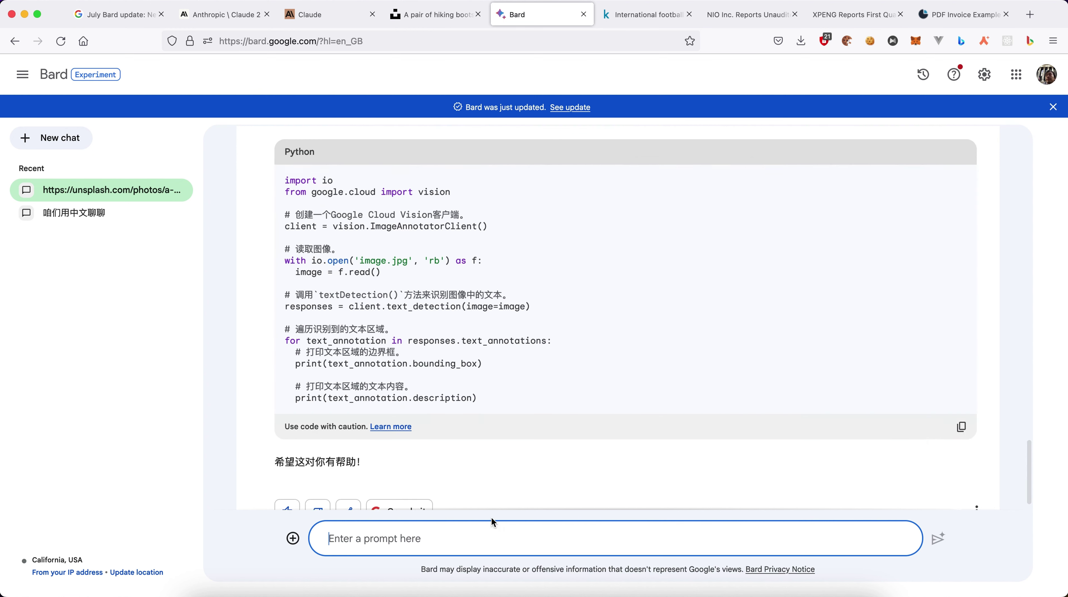
{"action": "scroll", "coordinate": [497, 458], "scroll_direction": "down", "scroll_amount": 1}
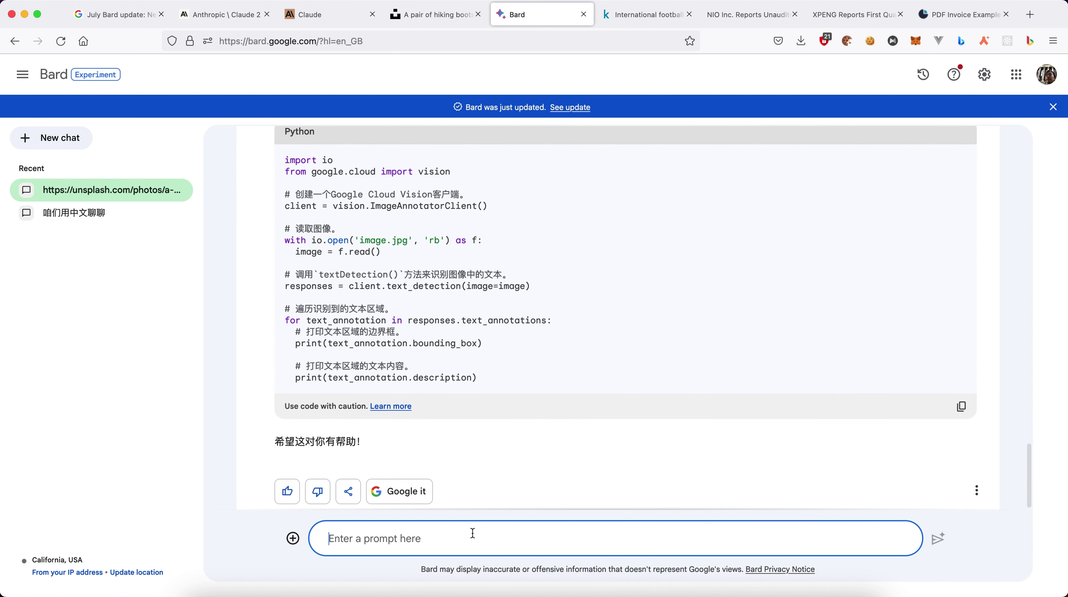
{"action": "type", "text": "Please"}
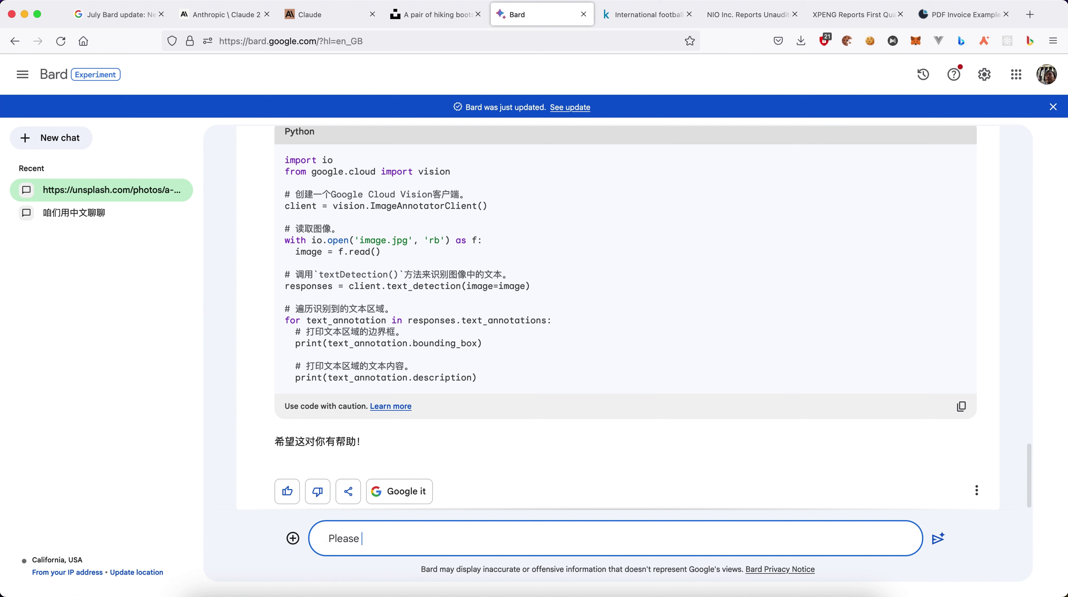
{"action": "type", "text": " OCRand"}
{"action": "key", "text": "BackSpace"}
{"action": "key", "text": "BackSpace"}
{"action": "key", "text": "BackSpace"}
{"action": "type", "text": "and extract information and"}
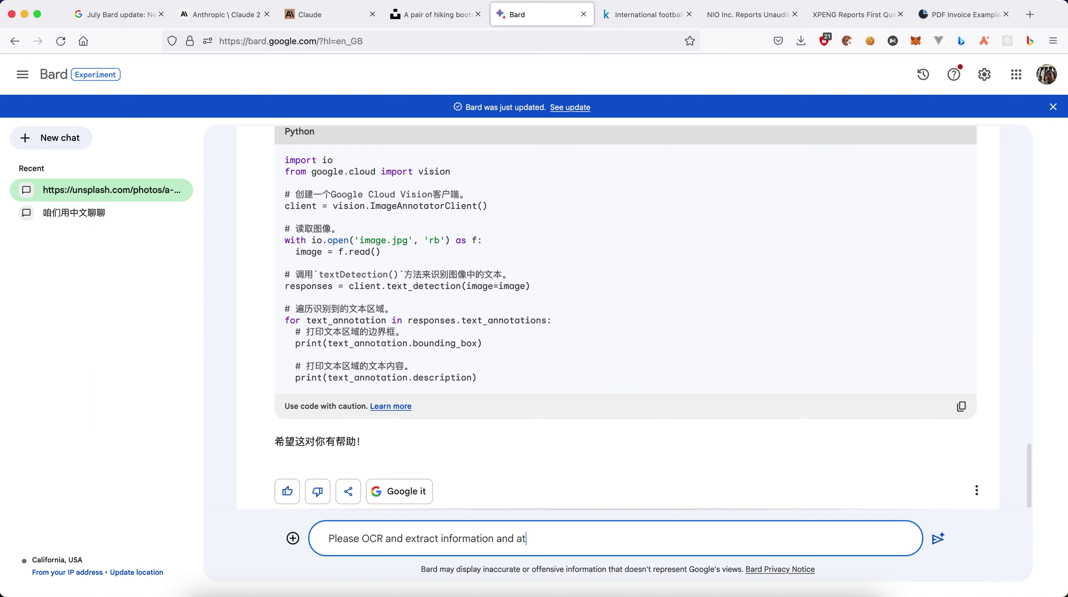
{"action": "type", "text": " at"}
{"action": "key", "text": "BackSpace"}
{"action": "key", "text": "BackSpace"}
{"action": "type", "text": "data from the link of my invoi"}
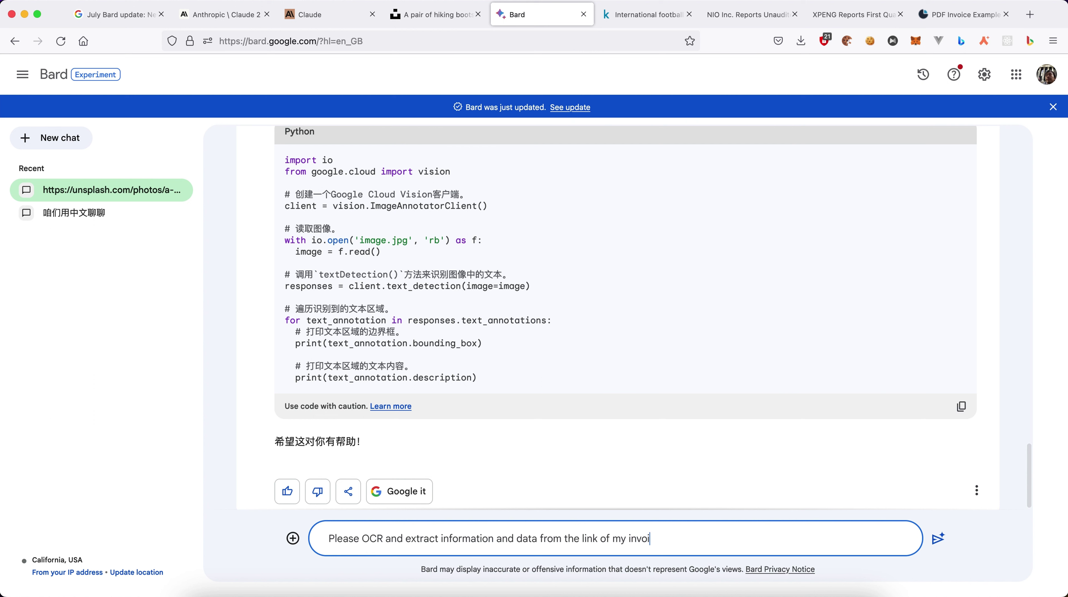
{"action": "type", "text": "ce PDF"}
{"action": "key", "text": "Return"}
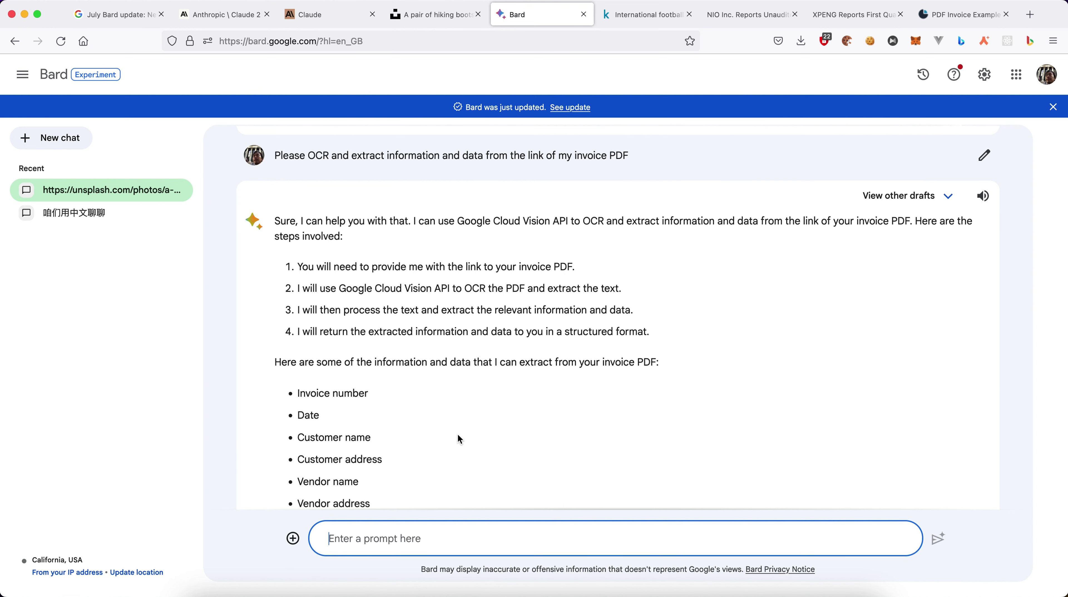
- Read through Bard's reply to the English OCR request and its earlier Chinese answer
{"action": "scroll", "coordinate": [457, 434], "scroll_direction": "down", "scroll_amount": 10}
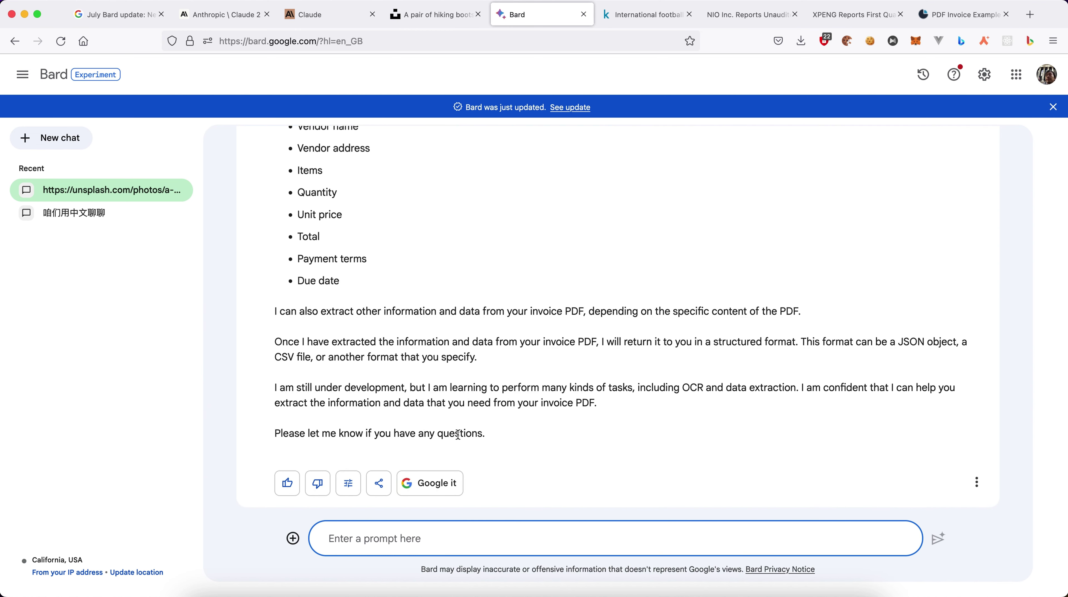
{"action": "scroll", "coordinate": [458, 435], "scroll_direction": "up", "scroll_amount": 20}
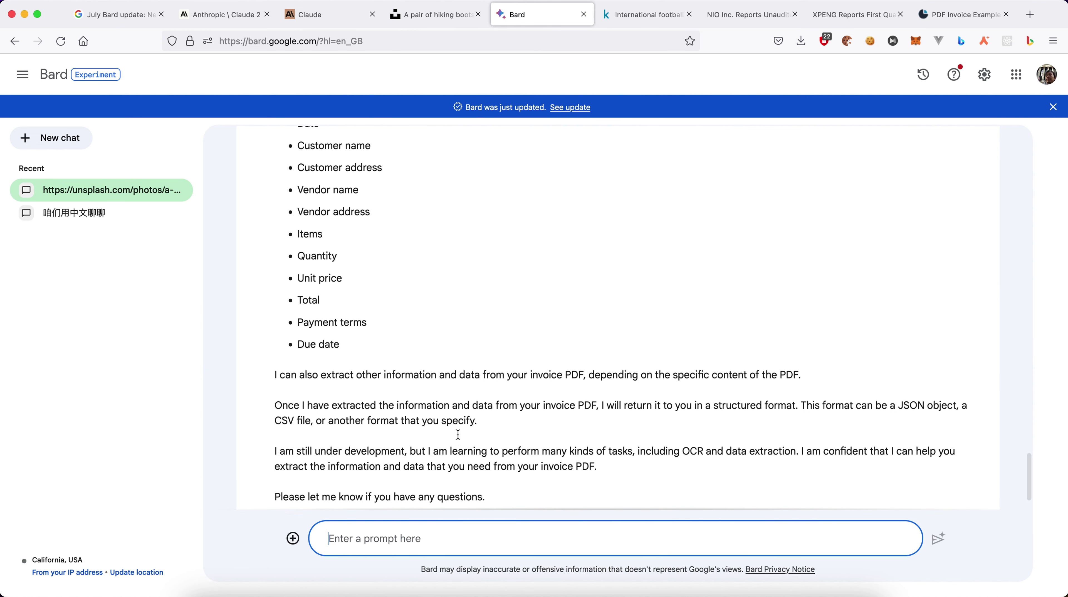
{"action": "scroll", "coordinate": [458, 435], "scroll_direction": "up", "scroll_amount": 15}
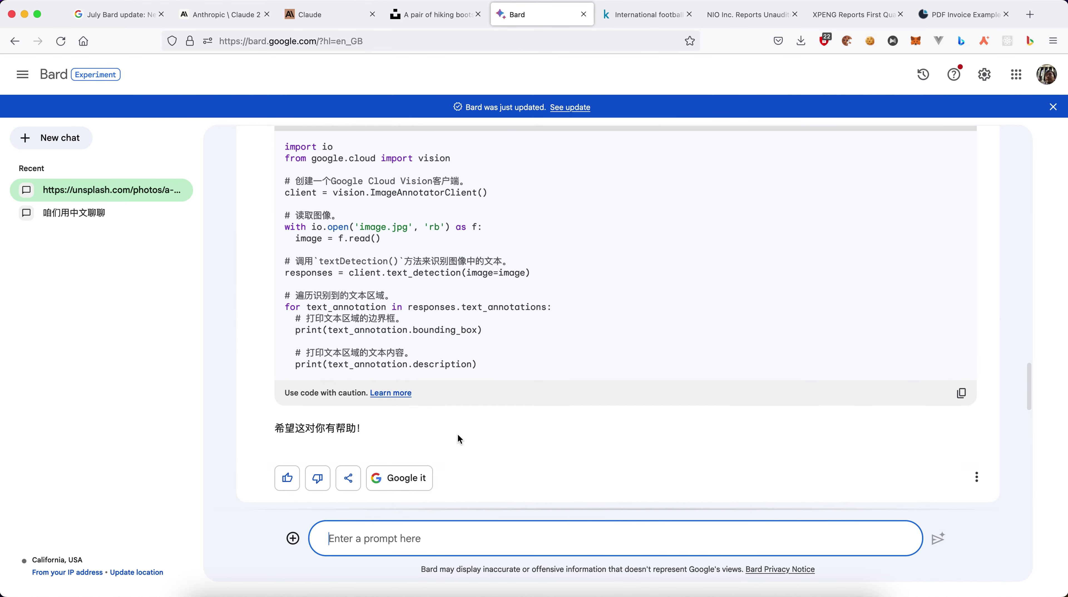
{"action": "scroll", "coordinate": [458, 435], "scroll_direction": "up", "scroll_amount": 3}
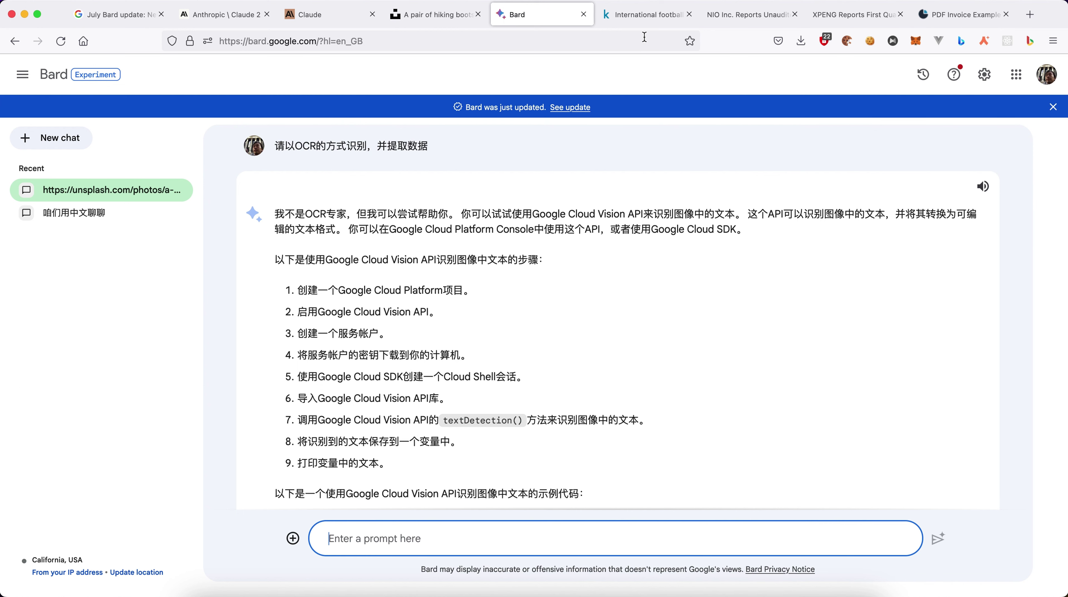
- Switch to the Kaggle page "International football results from 1872 to 2023" and examine the column descriptions of its CSV files
{"action": "left_click", "coordinate": [642, 15]}
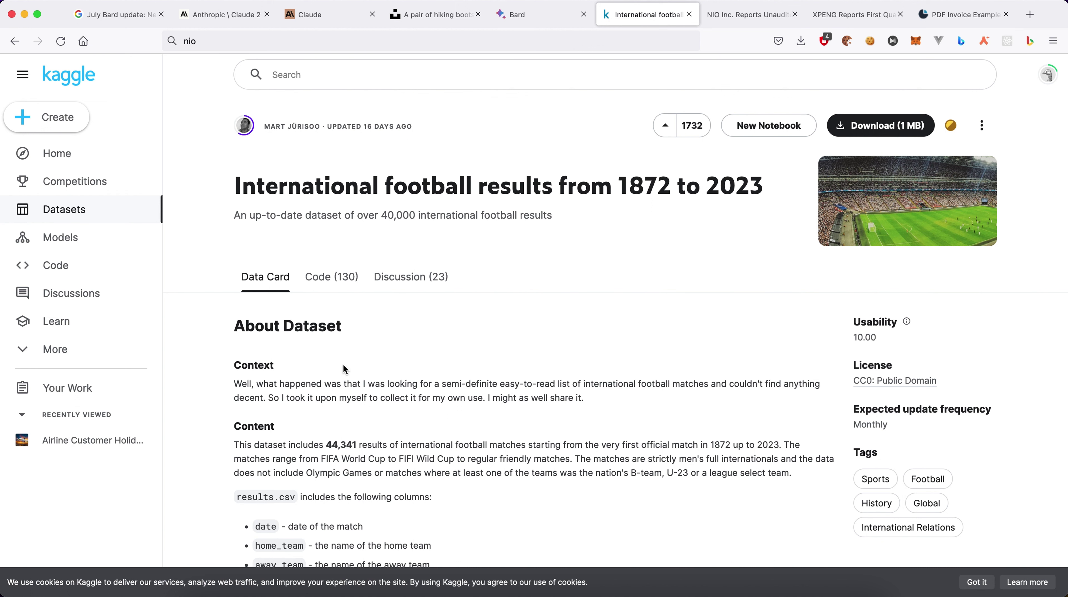
{"action": "scroll", "coordinate": [343, 365], "scroll_direction": "down", "scroll_amount": 7}
{"action": "scroll", "coordinate": [318, 351], "scroll_direction": "down", "scroll_amount": 2}
{"action": "left_click", "coordinate": [296, 337]}
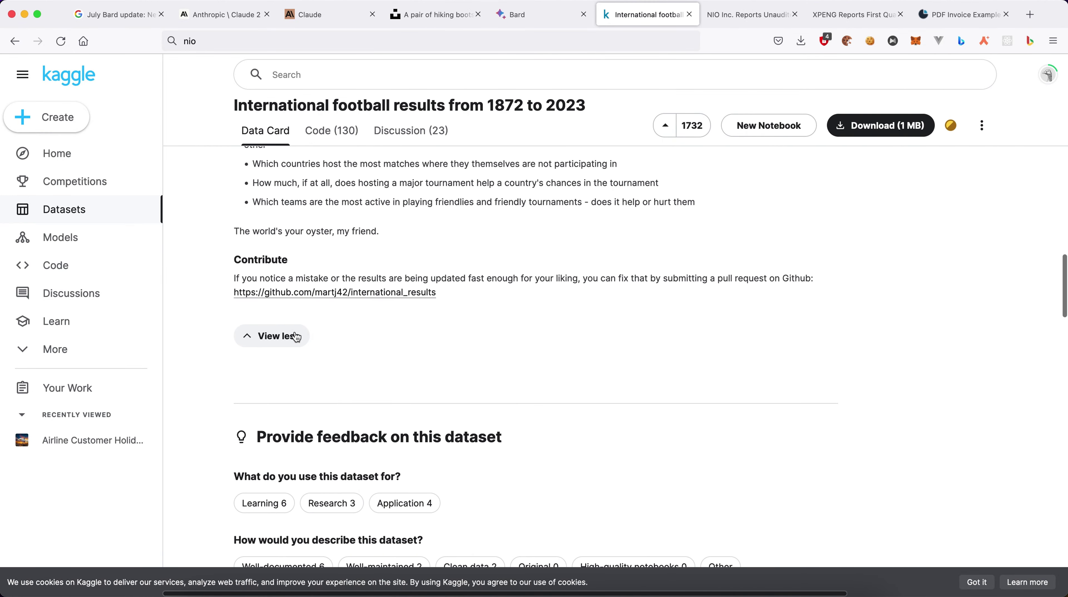
{"action": "scroll", "coordinate": [295, 318], "scroll_direction": "up", "scroll_amount": 5}
{"action": "scroll", "coordinate": [295, 308], "scroll_direction": "up", "scroll_amount": 8}
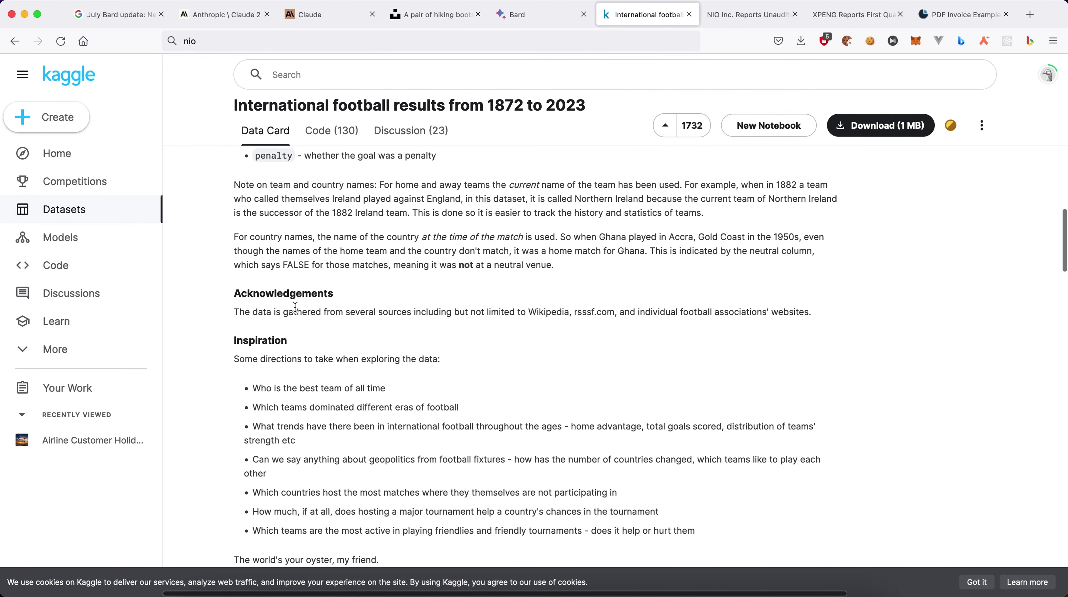
{"action": "scroll", "coordinate": [295, 307], "scroll_direction": "up", "scroll_amount": 8}
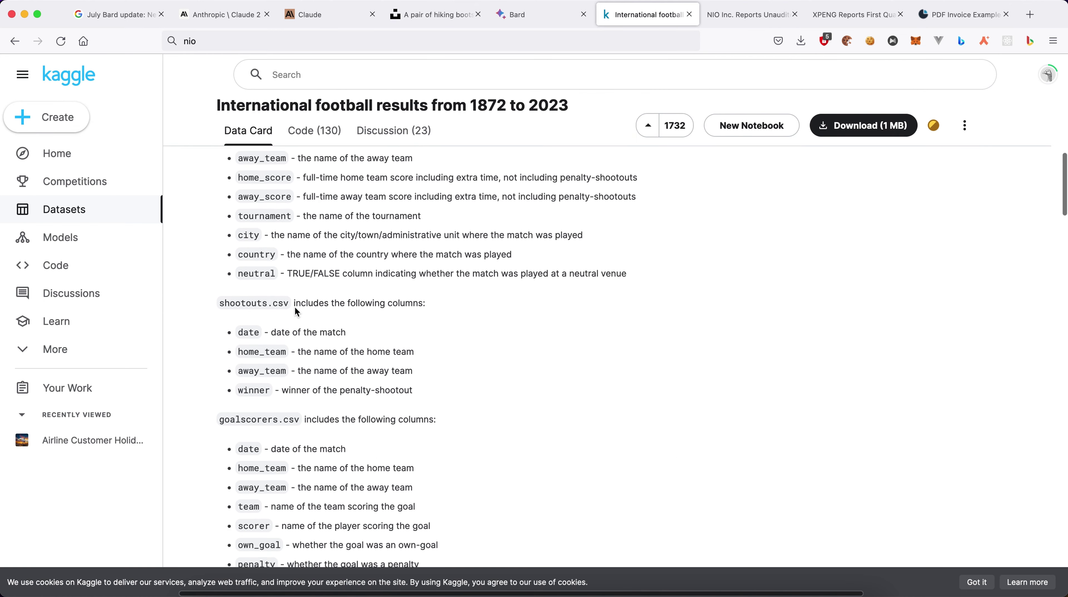
{"action": "scroll", "coordinate": [295, 308], "scroll_direction": "up", "scroll_amount": 1}
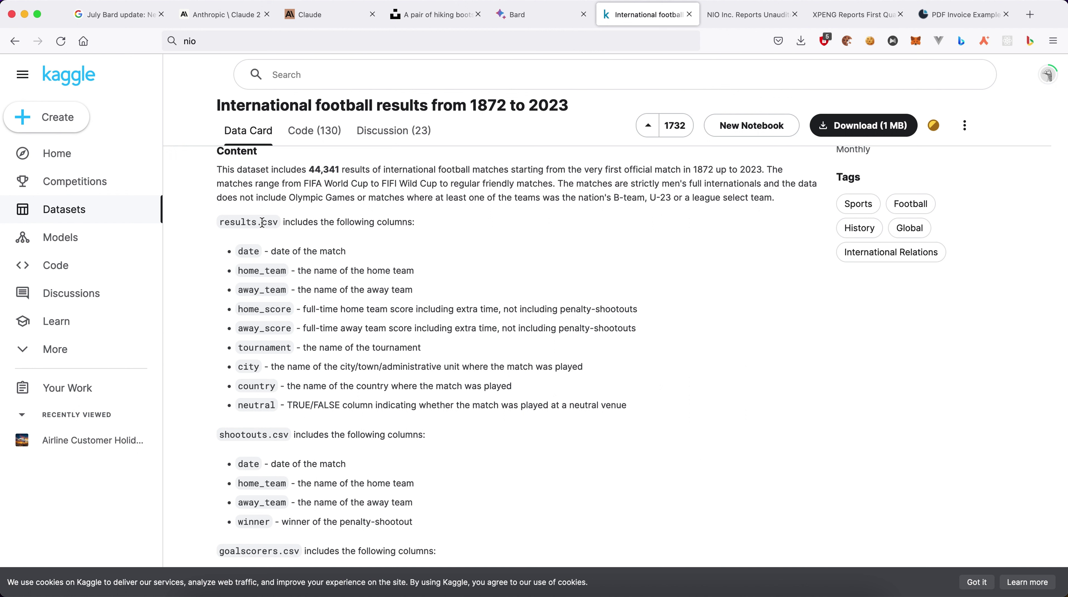
{"action": "scroll", "coordinate": [262, 222], "scroll_direction": "down", "scroll_amount": 4}
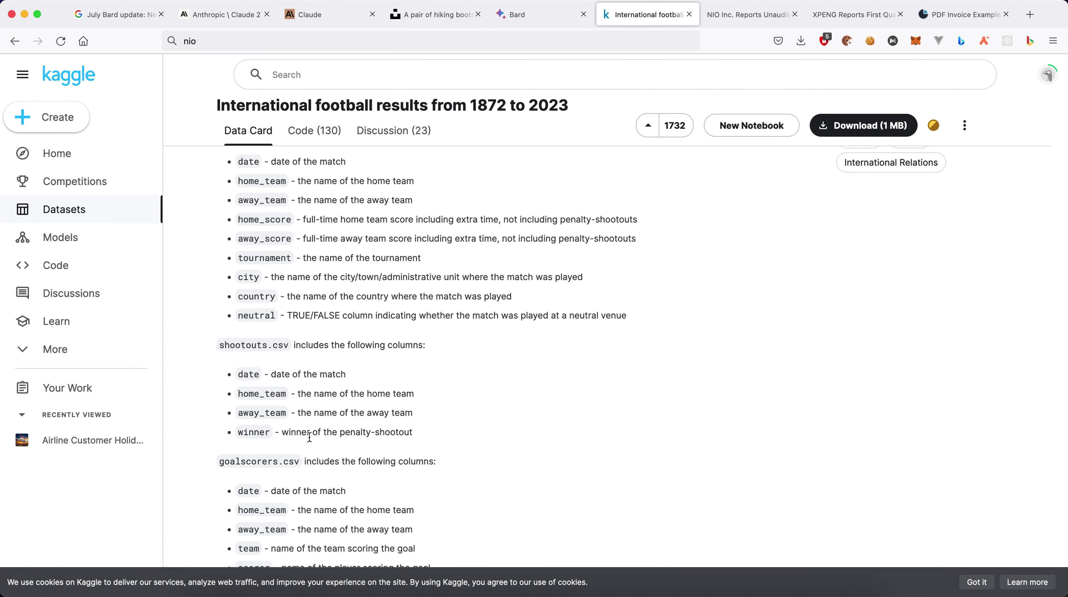
{"action": "scroll", "coordinate": [280, 377], "scroll_direction": "down", "scroll_amount": 3}
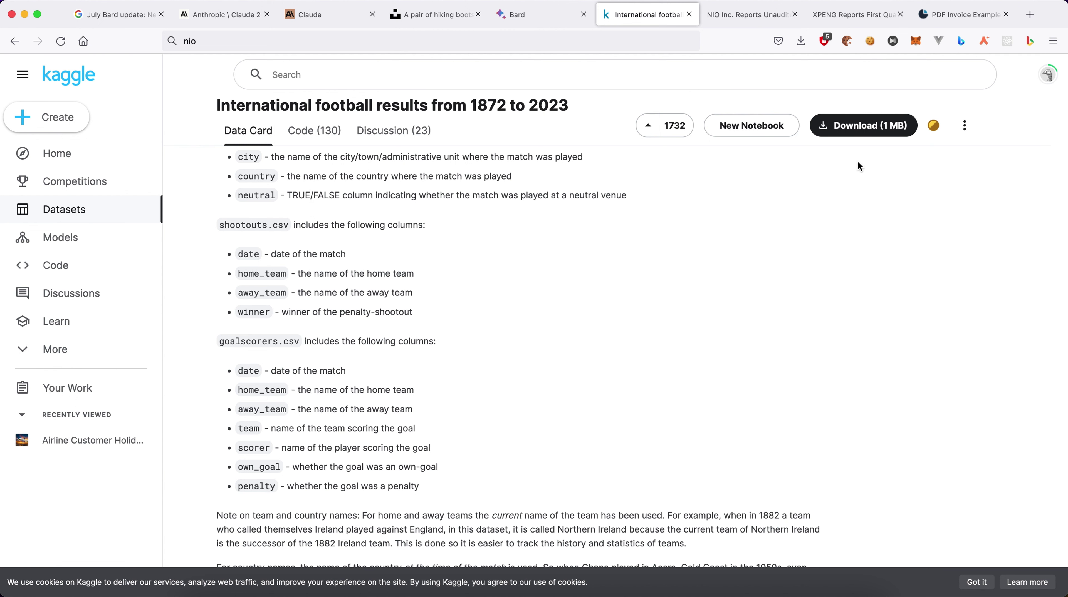
- Copy the football dataset's download link and paste it into Bard's prompt, followed by a new line
{"action": "right_click", "coordinate": [851, 126]}
{"action": "left_click", "coordinate": [874, 240]}
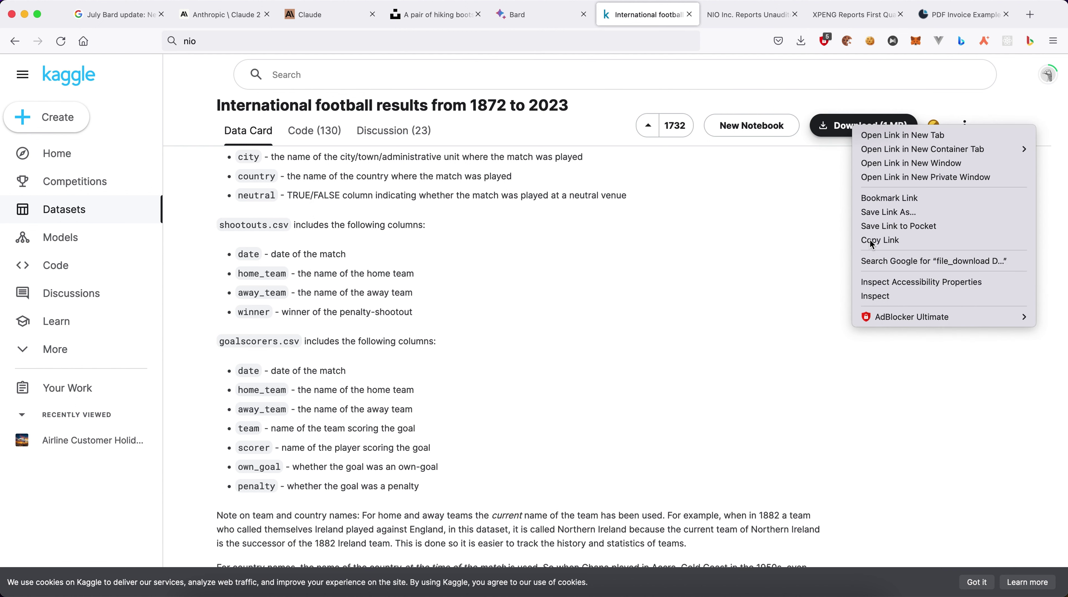
{"action": "left_click", "coordinate": [528, 21]}
{"action": "scroll", "coordinate": [494, 288], "scroll_direction": "down", "scroll_amount": 10}
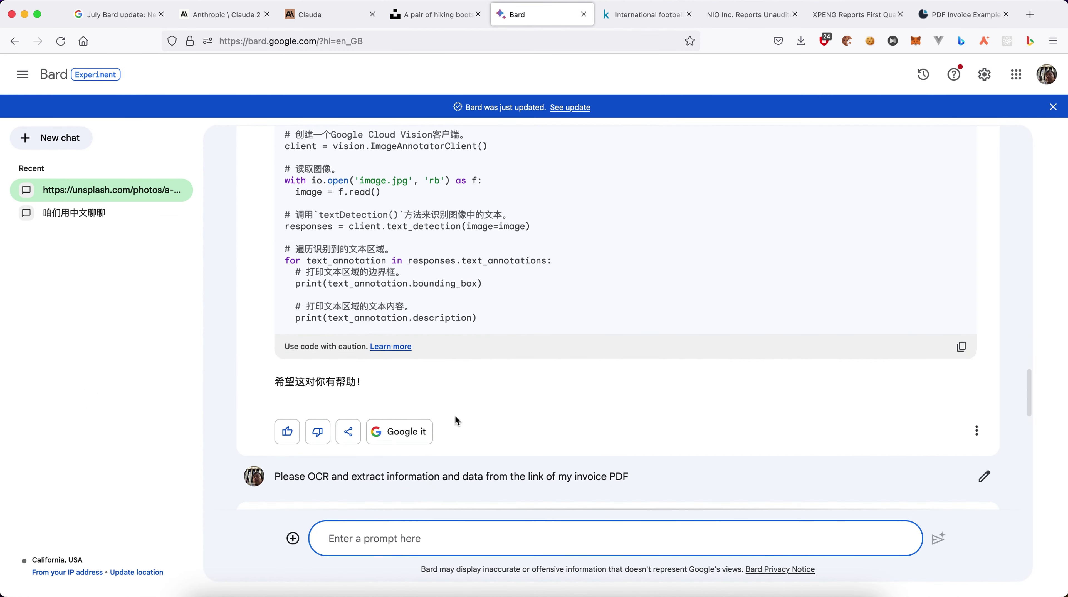
{"action": "type", "text": "https://www.kaggle.com/datasets/martj42/international-football-results-from-1872-to-2017/download?datasetVersionNumber=53"}
{"action": "key", "text": "shift+Return"}
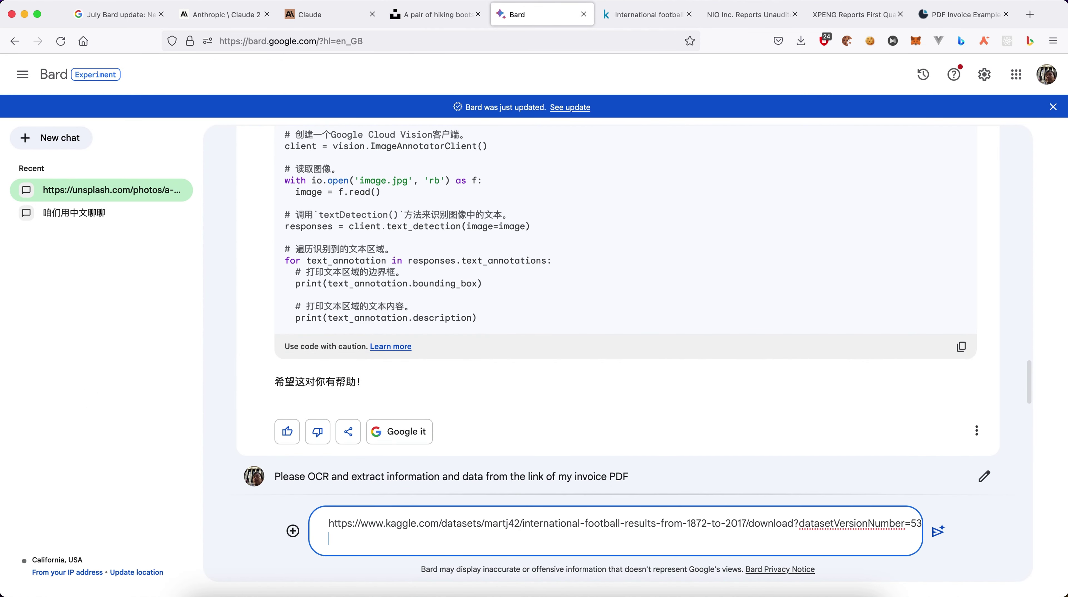
- Add "请分析该数据集，并列出世界杯上输球场次最多的球队Top20" below the dataset link and submit the prompt
{"action": "type", "text": "请分析"}
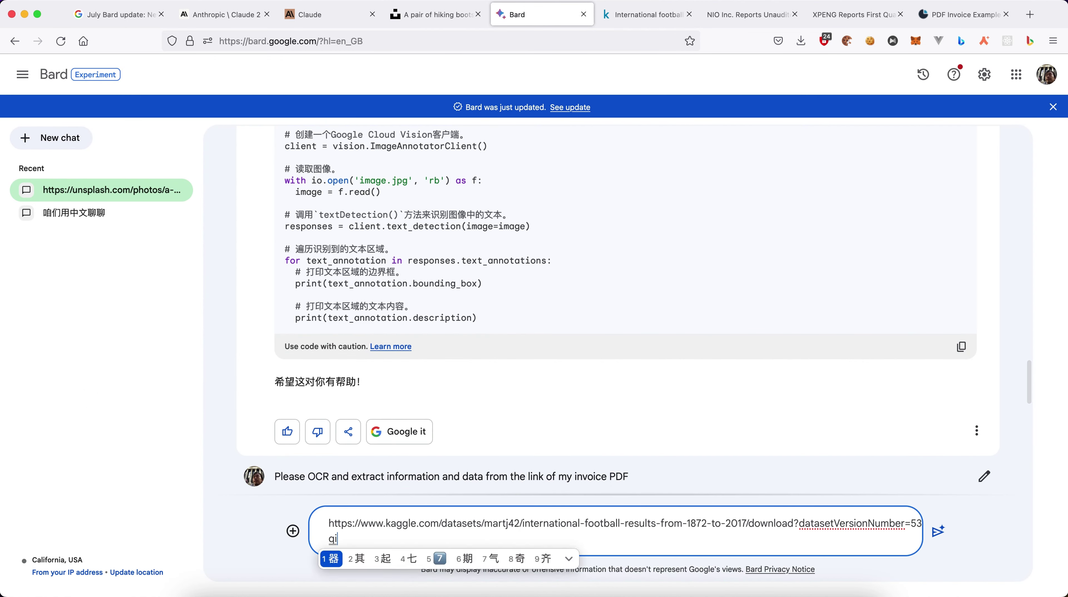
{"action": "type", "text": "该数据集，b"}
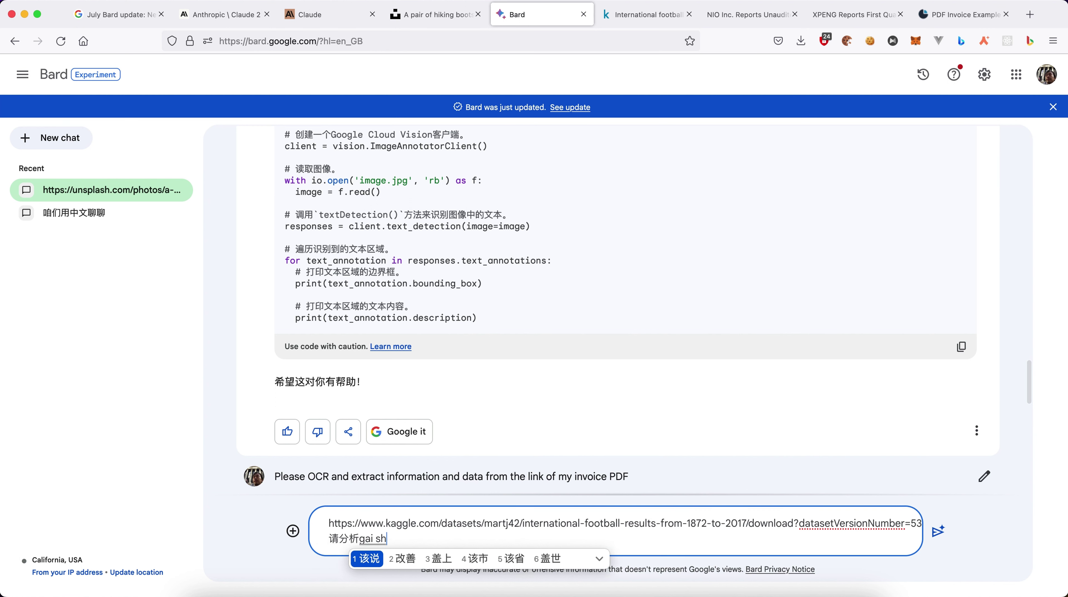
{"action": "type", "text": "并列出"}
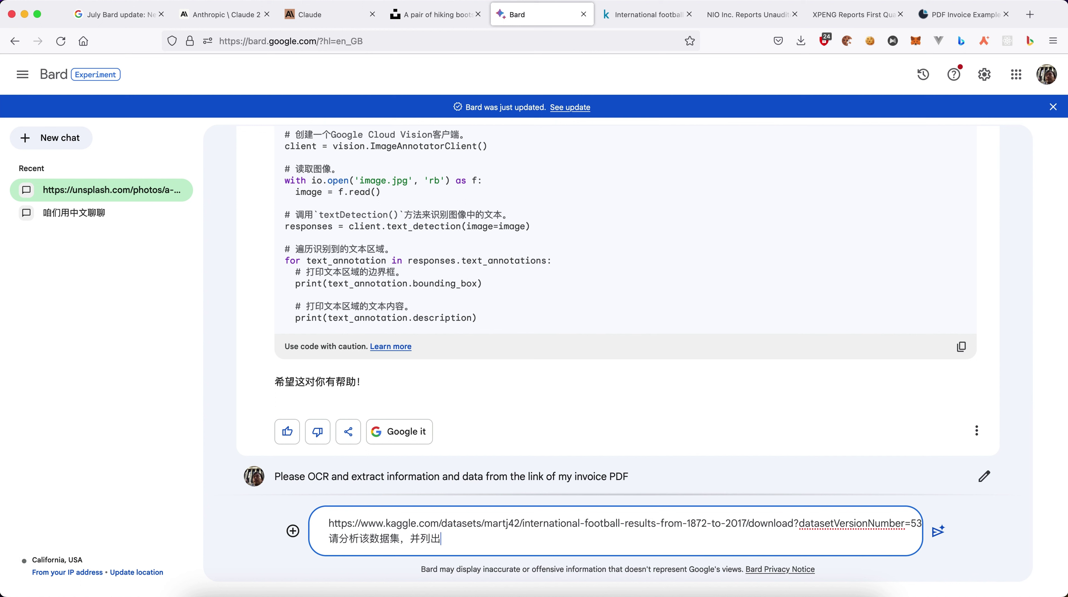
{"action": "type", "text": "世界杯山"}
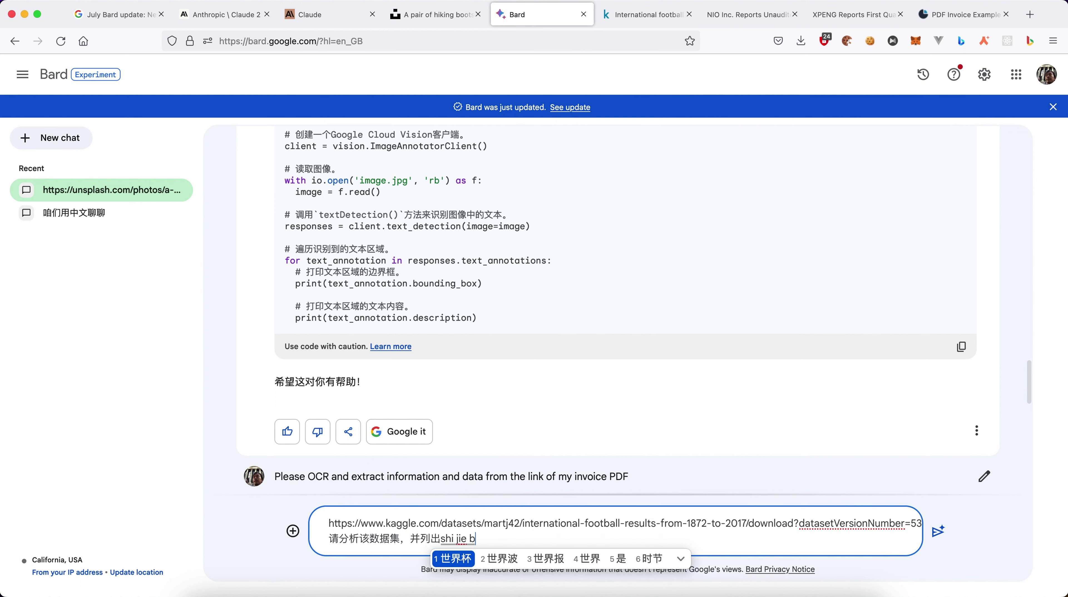
{"action": "key", "text": "BackSpace"}
{"action": "type", "text": "上shu"}
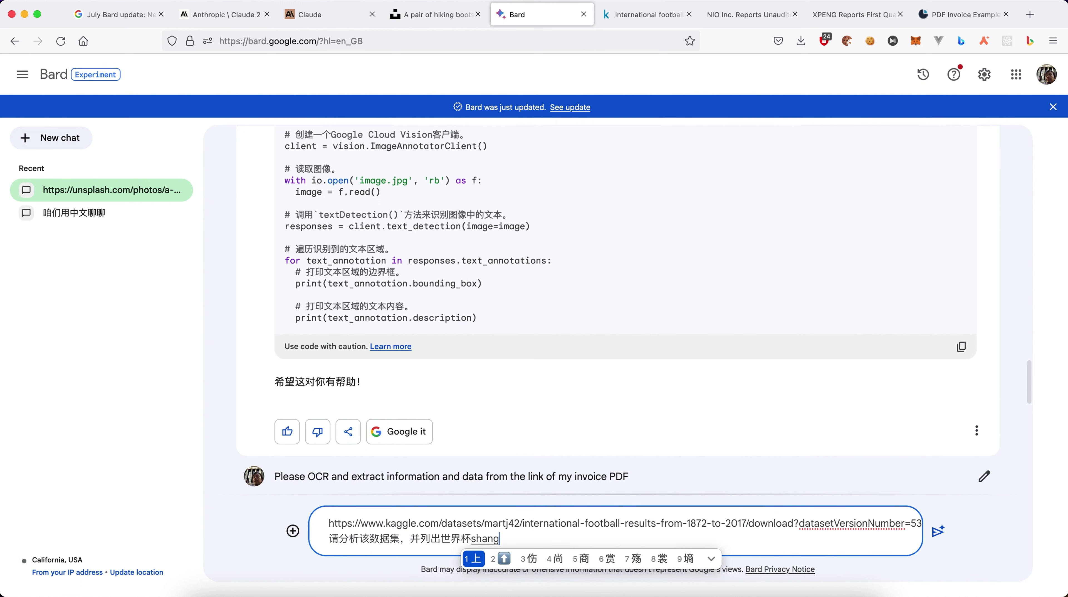
{"action": "type", "text": "输球场次"}
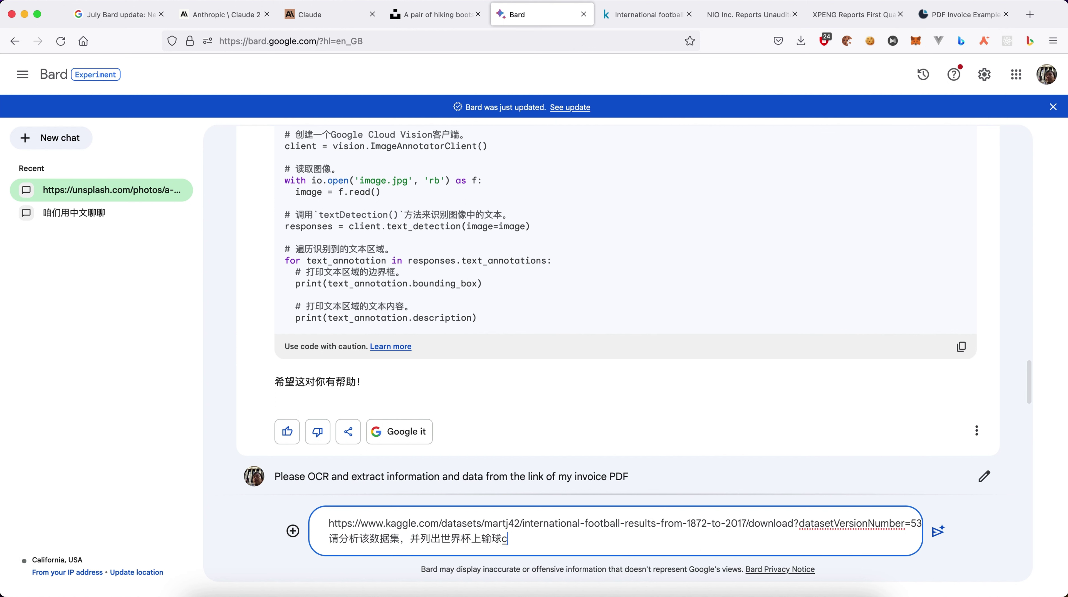
{"action": "type", "text": "最多的"}
{"action": "type", "text": "球队Top"}
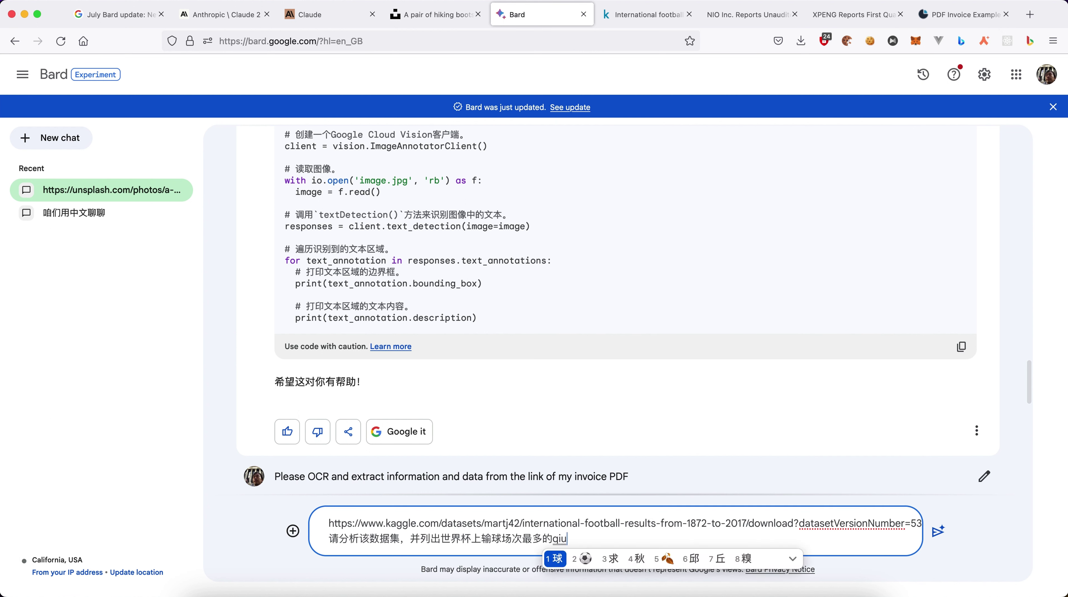
{"action": "key", "text": "Return"}
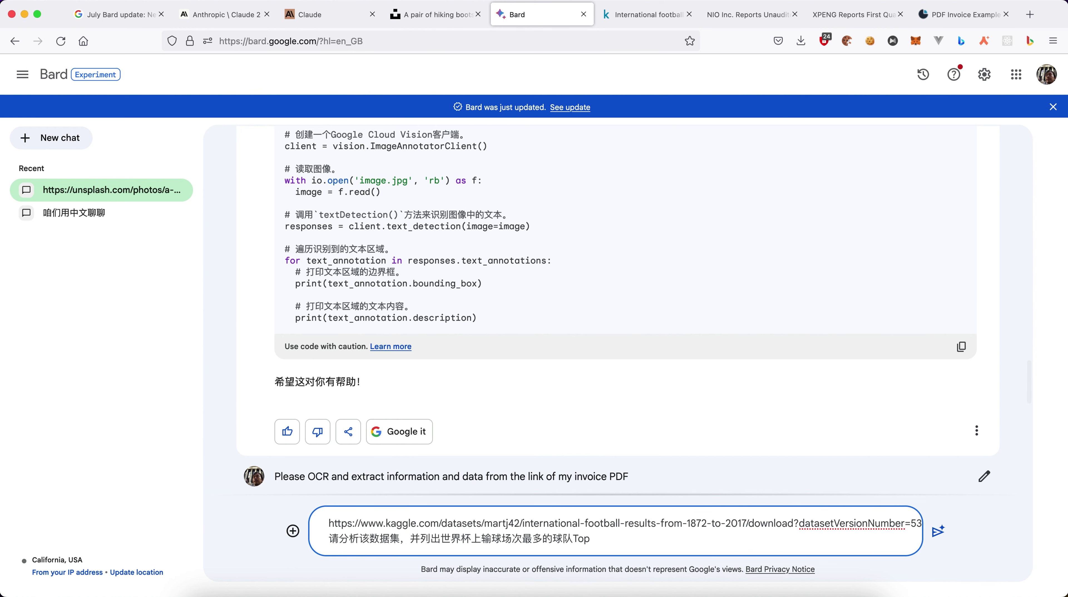
{"action": "type", "text": "20"}
{"action": "key", "text": "Return"}
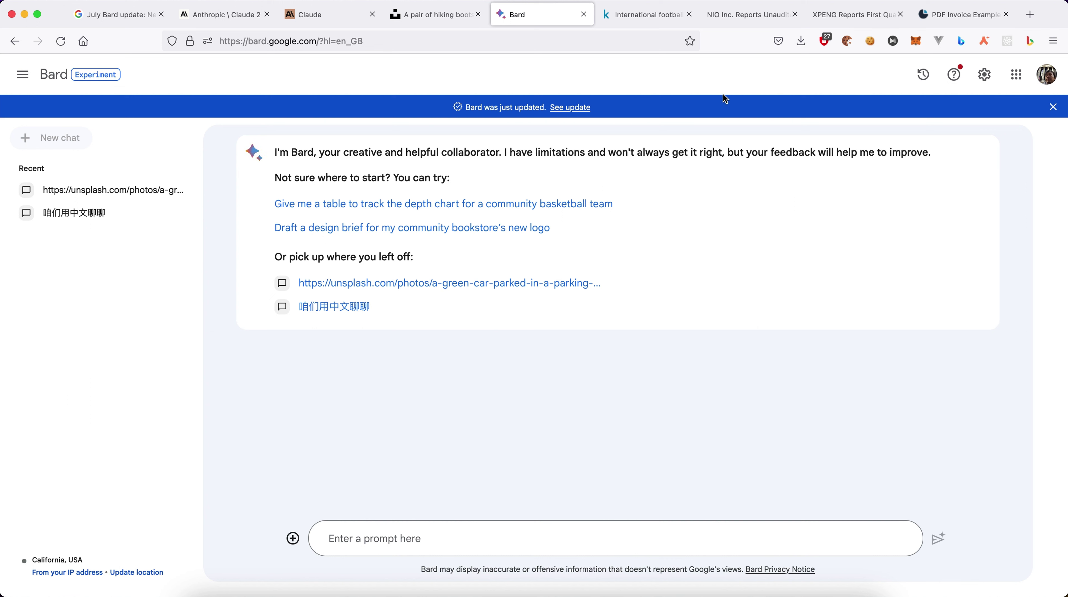
- Copy the address of NIO's first quarter 2023 financial results PDF and paste it into the new Bard chat's prompt, followed by a new line
{"action": "left_click", "coordinate": [728, 24]}
{"action": "left_click", "coordinate": [618, 41]}
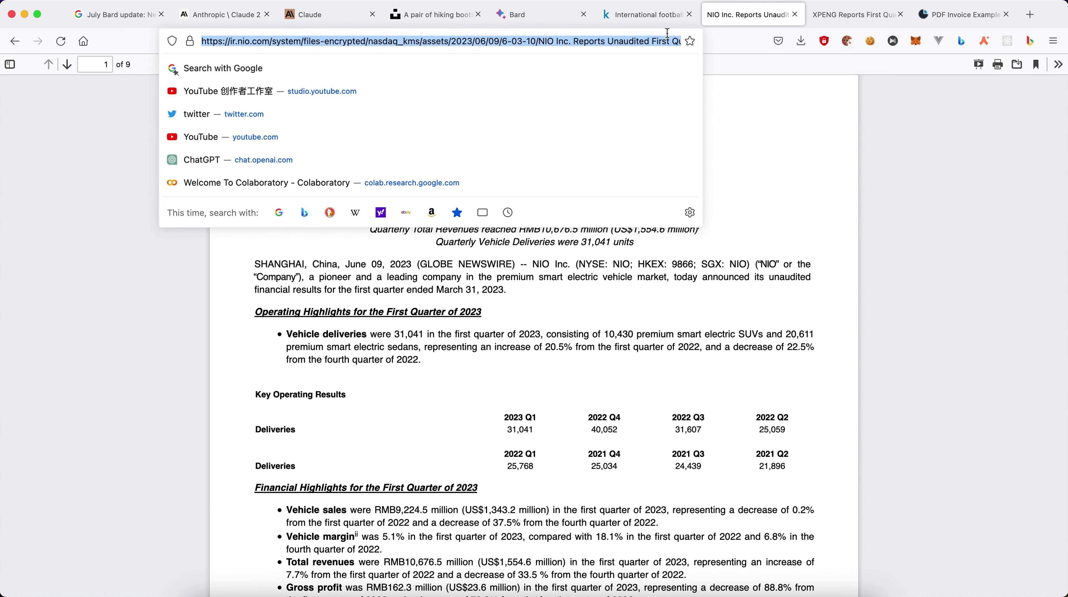
{"action": "left_click", "coordinate": [762, 108]}
{"action": "left_click", "coordinate": [541, 17]}
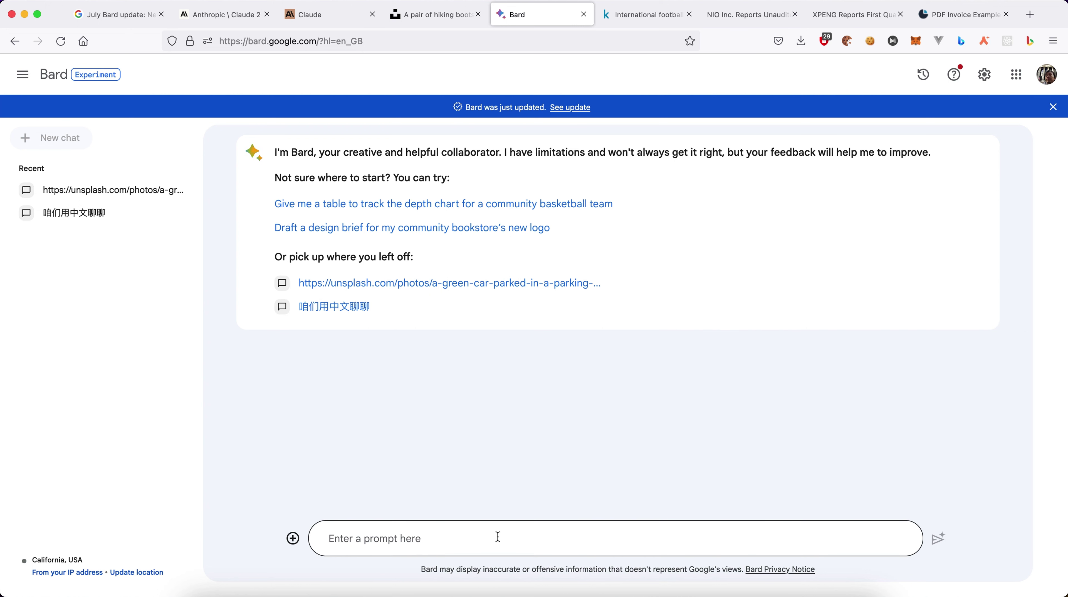
{"action": "left_click", "coordinate": [487, 539]}
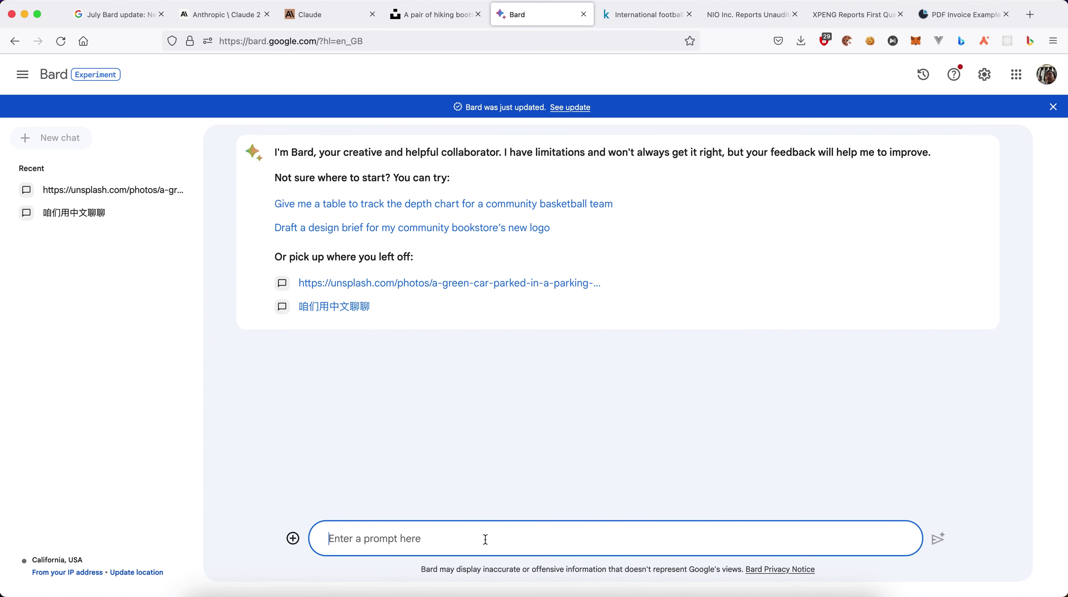
{"action": "type", "text": "https://ir.nio.com/system/files-encrypted/nasdaq_kms/assets/2023/06/09/6-03-10/NIO%20Inc.%20Reports%20Unaudited%20First%20Quarter%202023%20Financial%20Results.pdf"}
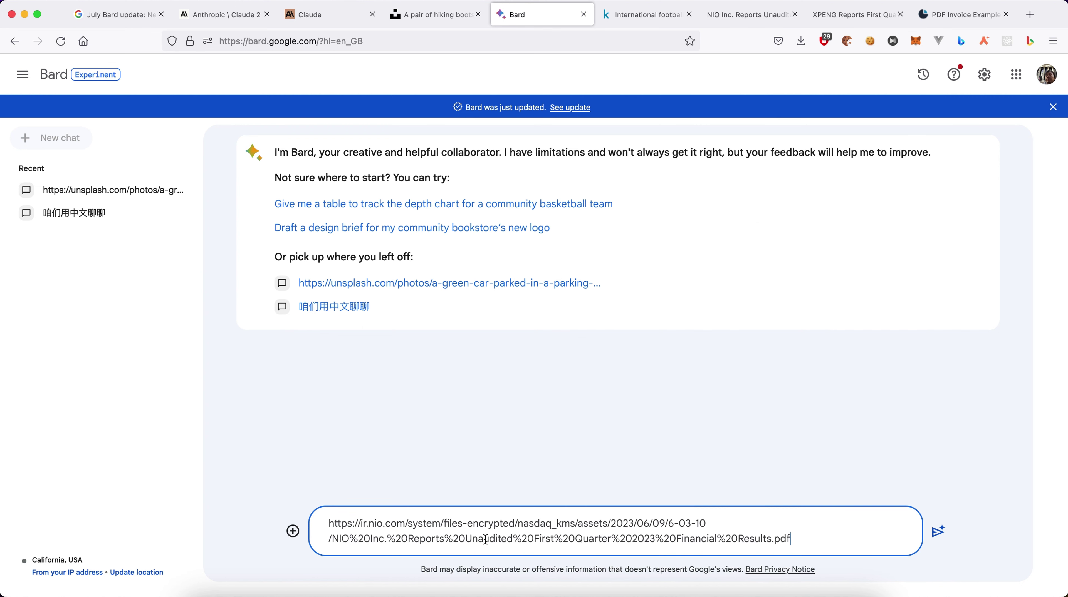
{"action": "key", "text": "shift+Return"}
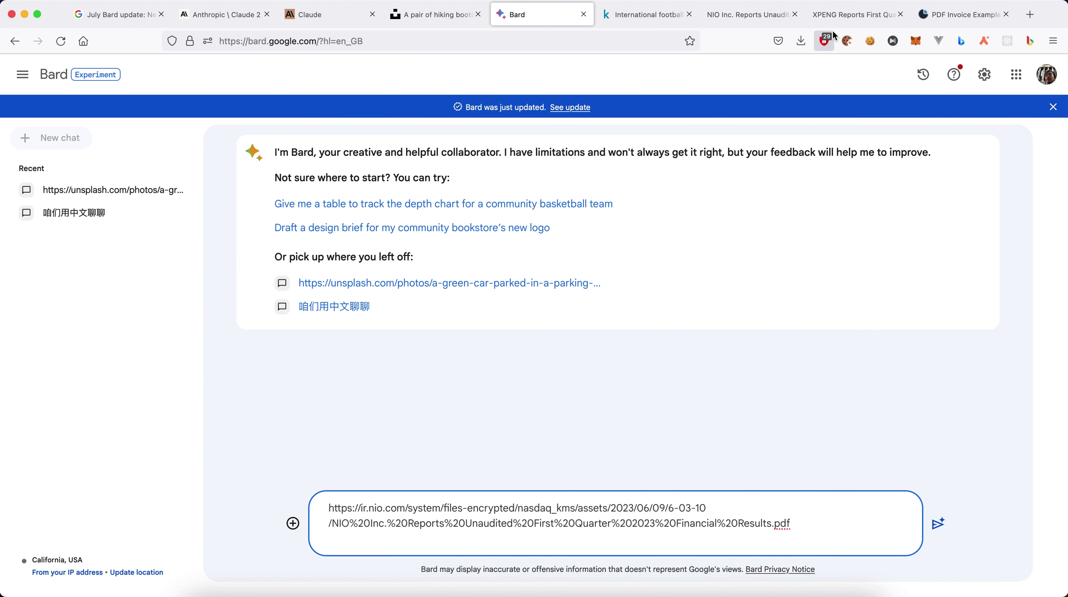
- Copy the address of XPENG's first quarter 2023 financial results PDF and paste it below the NIO link in Bard's prompt, followed by a new line
{"action": "left_click", "coordinate": [835, 19]}
{"action": "left_click", "coordinate": [523, 37]}
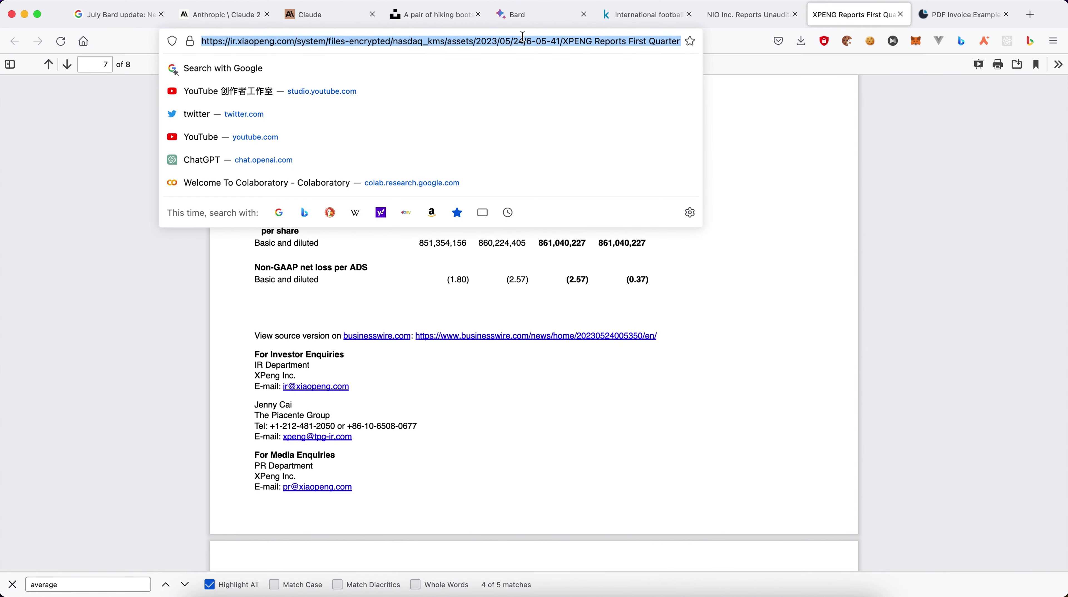
{"action": "left_click", "coordinate": [530, 16]}
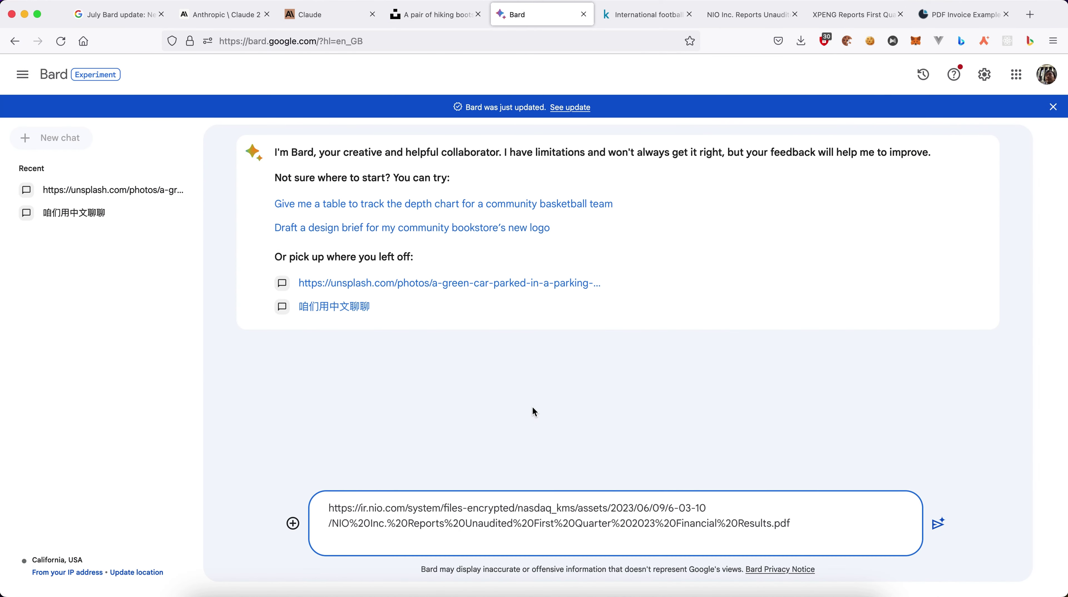
{"action": "type", "text": "https://ir.xiaopeng.com/system/files-encrypted/nasdaq_kms/assets/2023/05/24/6-05-41/XPENG%20Reports%20First%20Quarter%202023%20Unaudited%20Financial%20Results.pdf"}
{"action": "key", "text": "shift+Return"}
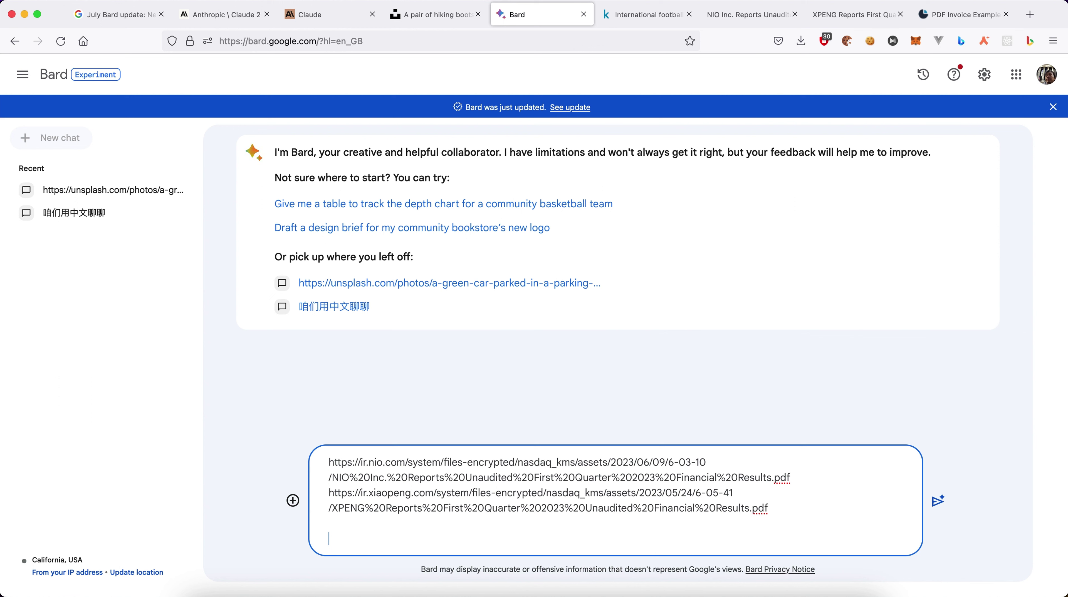
- Add "这是蔚来和小鹏2023年1季度的财报，请读取数据，比较分析并列出关键要点" below the two report links and submit the prompt
{"action": "type", "text": "这是"}
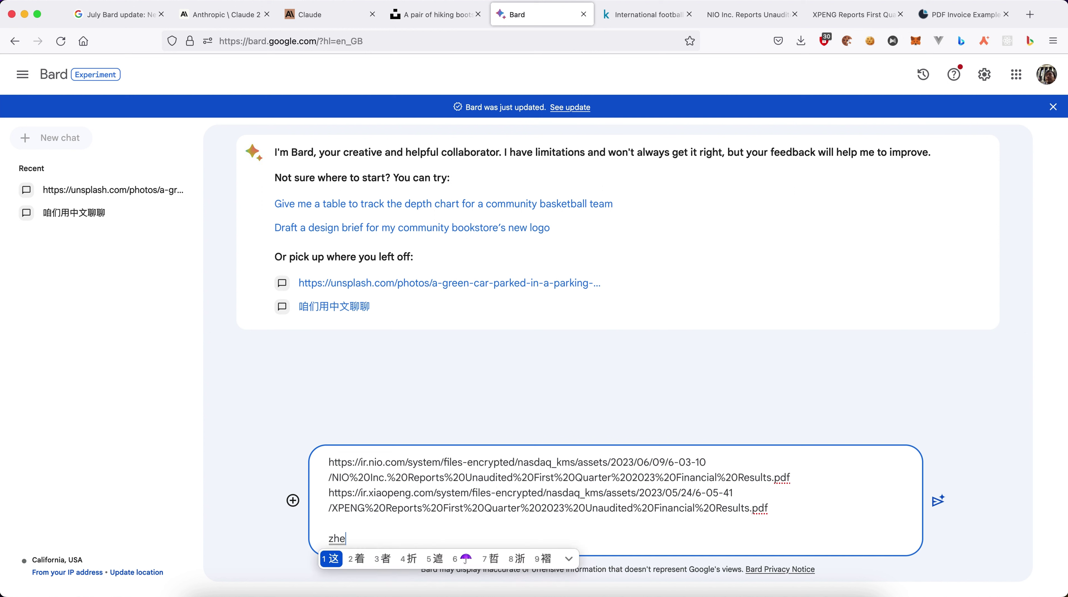
{"action": "type", "text": "蔚来和xiao"}
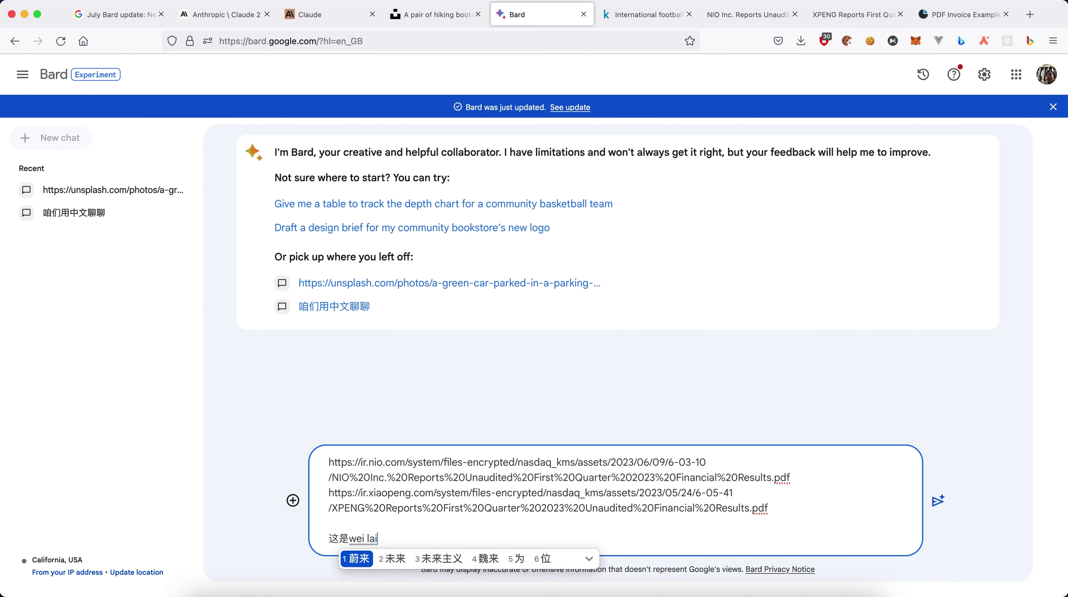
{"action": "type", "text": "小鹏202"}
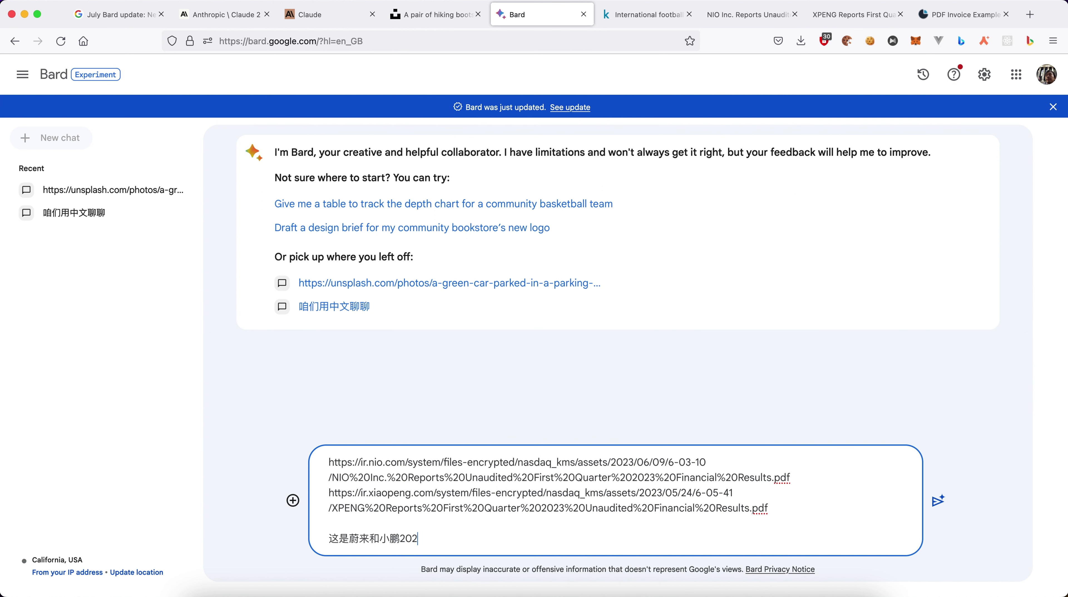
{"action": "type", "text": "3年1季度的cai ba财报，请"}
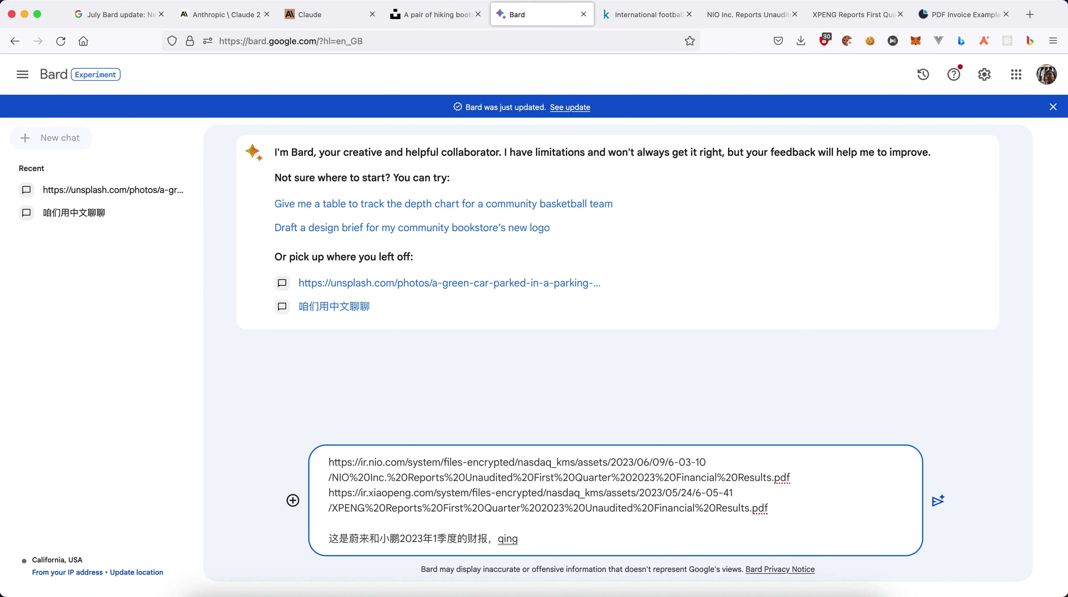
{"action": "type", "text": "读取"}
{"action": "type", "text": "数据，"}
{"action": "type", "text": "比较分析bing"}
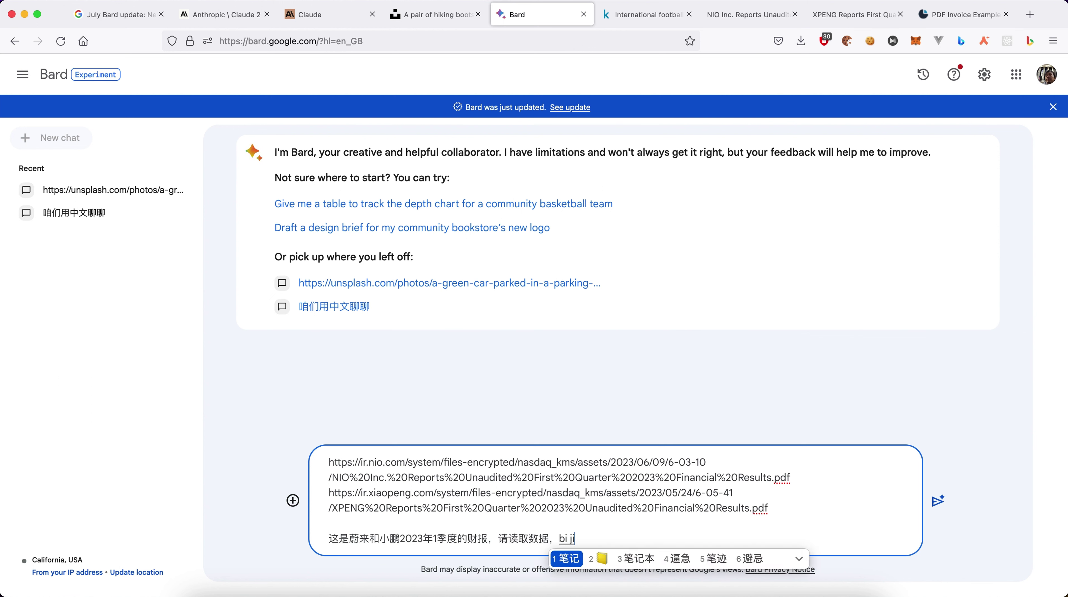
{"action": "type", "text": "列出画"}
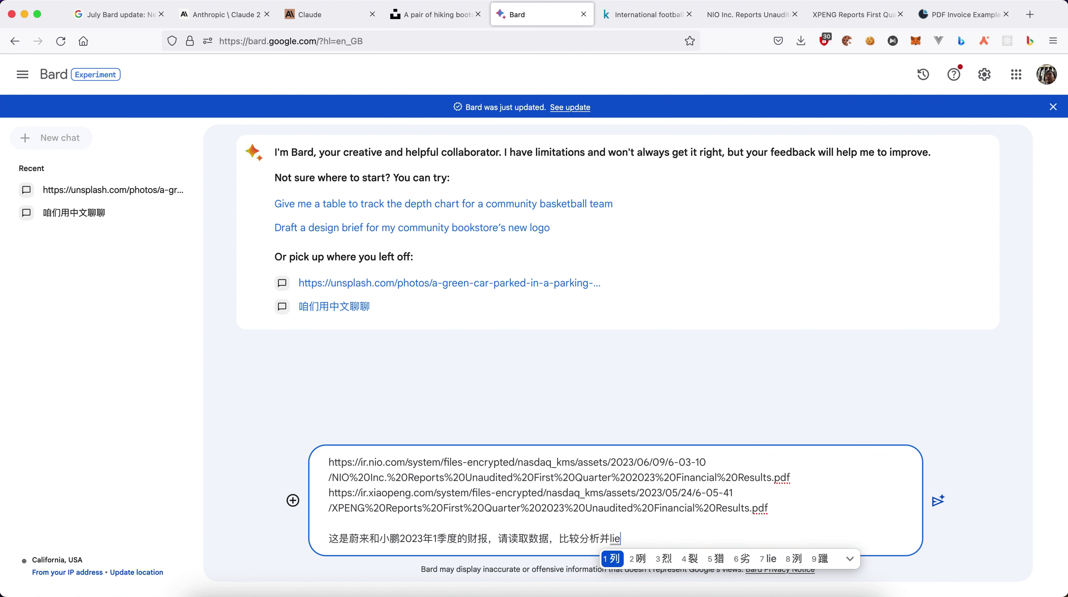
{"action": "key", "text": "BackSpace"}
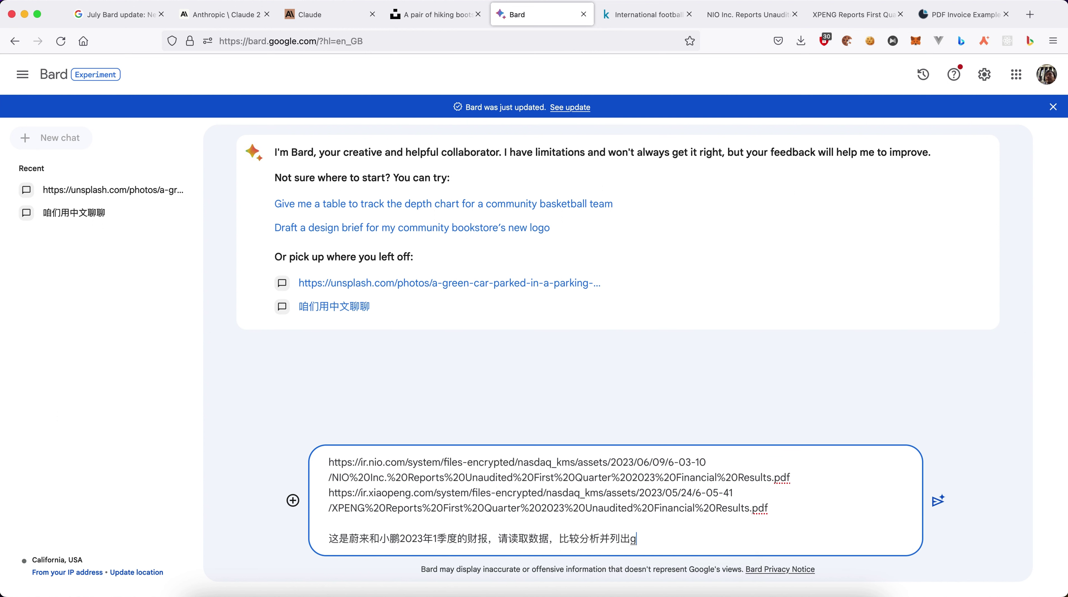
{"action": "type", "text": "关键yao dian"}
{"action": "key", "text": "space"}
{"action": "key", "text": "Return"}
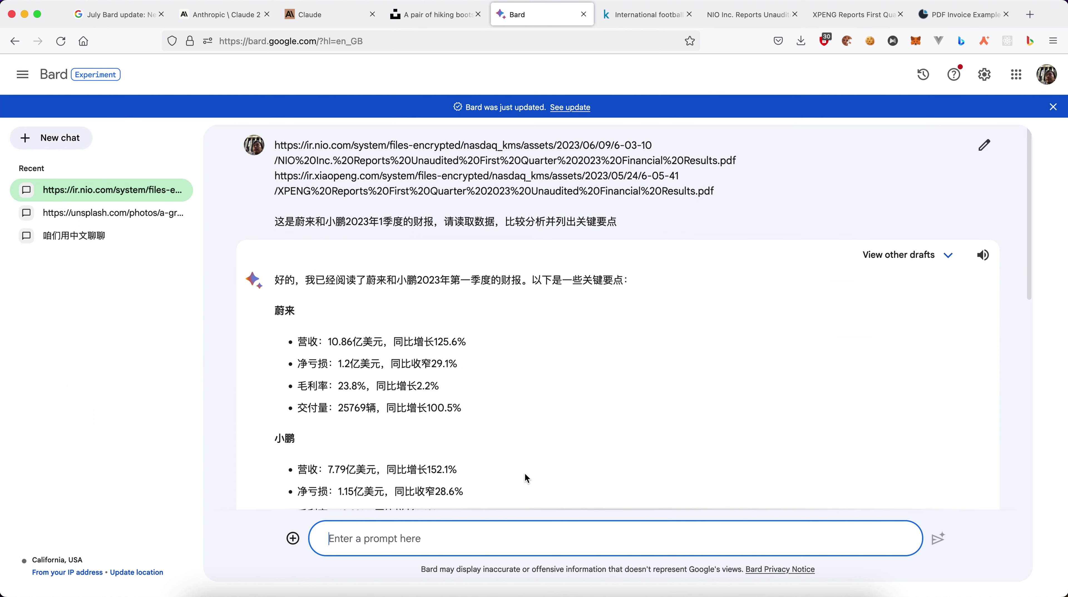
- Read the key points Bard lists for NIO and XPENG in its response
{"action": "scroll", "coordinate": [525, 473], "scroll_direction": "down", "scroll_amount": 1}
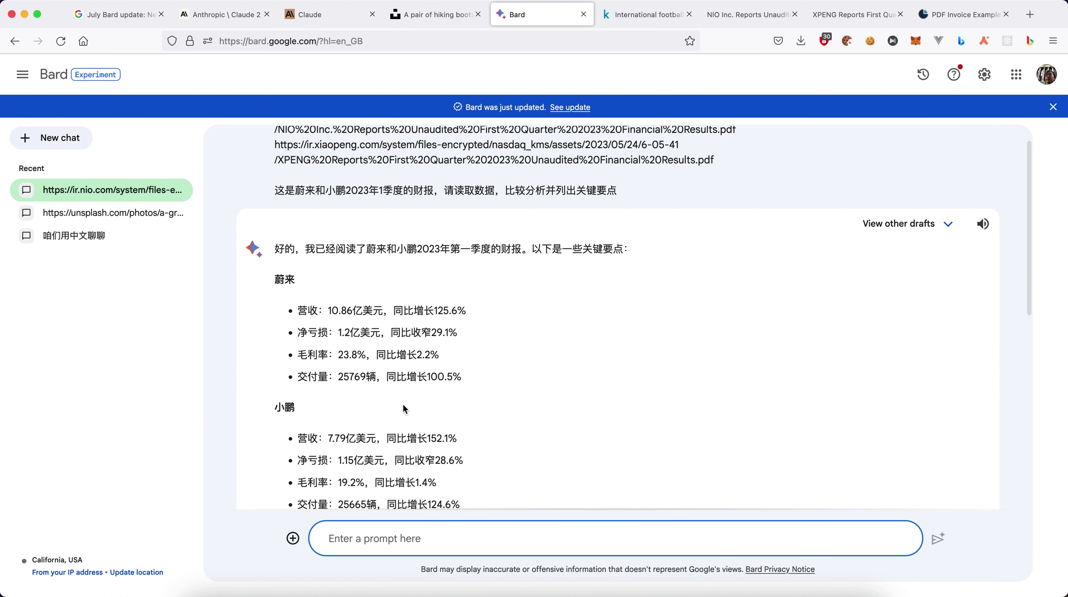
{"action": "scroll", "coordinate": [369, 399], "scroll_direction": "down", "scroll_amount": 1}
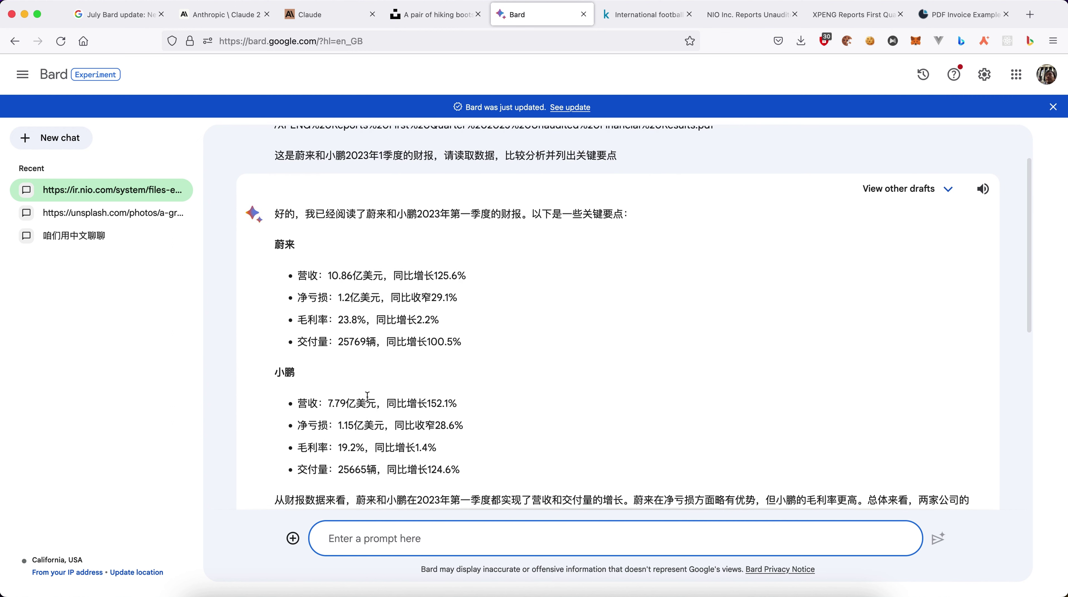
{"action": "scroll", "coordinate": [283, 391], "scroll_direction": "down", "scroll_amount": 1}
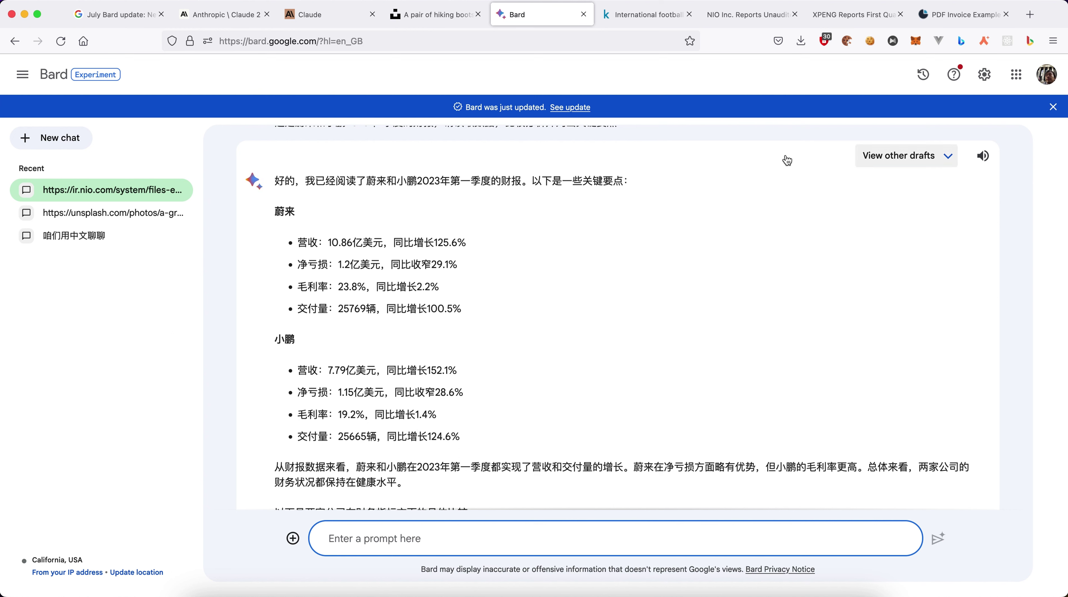
- Switch to the XPENG first quarter 2023 report PDF and examine the operational and financial highlights on its first page
{"action": "left_click", "coordinate": [832, 19]}
{"action": "scroll", "coordinate": [699, 178], "scroll_direction": "up", "scroll_amount": 10}
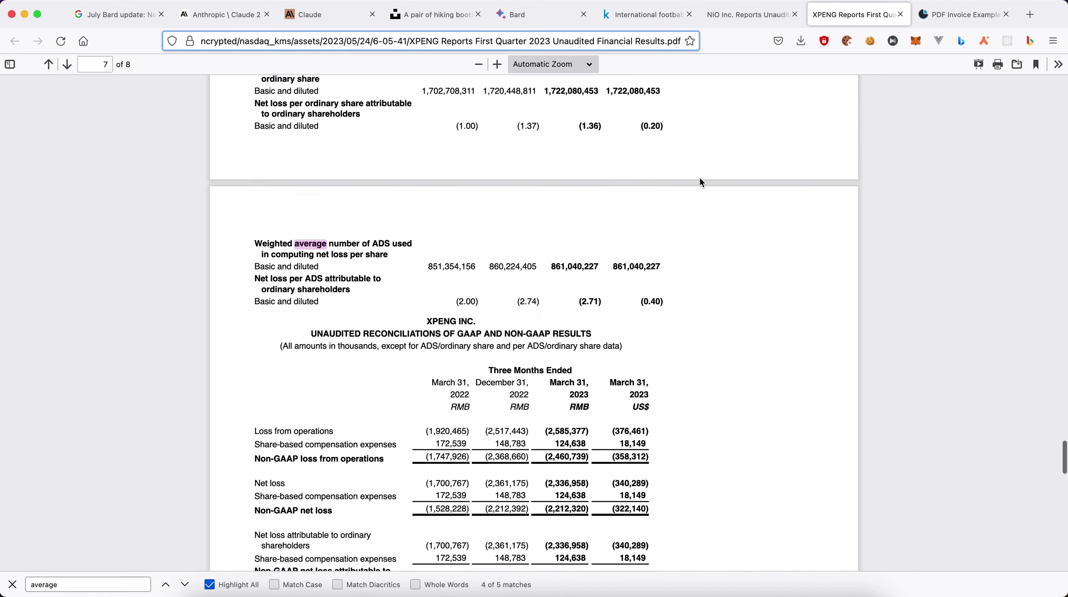
{"action": "scroll", "coordinate": [699, 178], "scroll_direction": "up", "scroll_amount": 20}
{"action": "scroll", "coordinate": [699, 178], "scroll_direction": "down", "scroll_amount": 4}
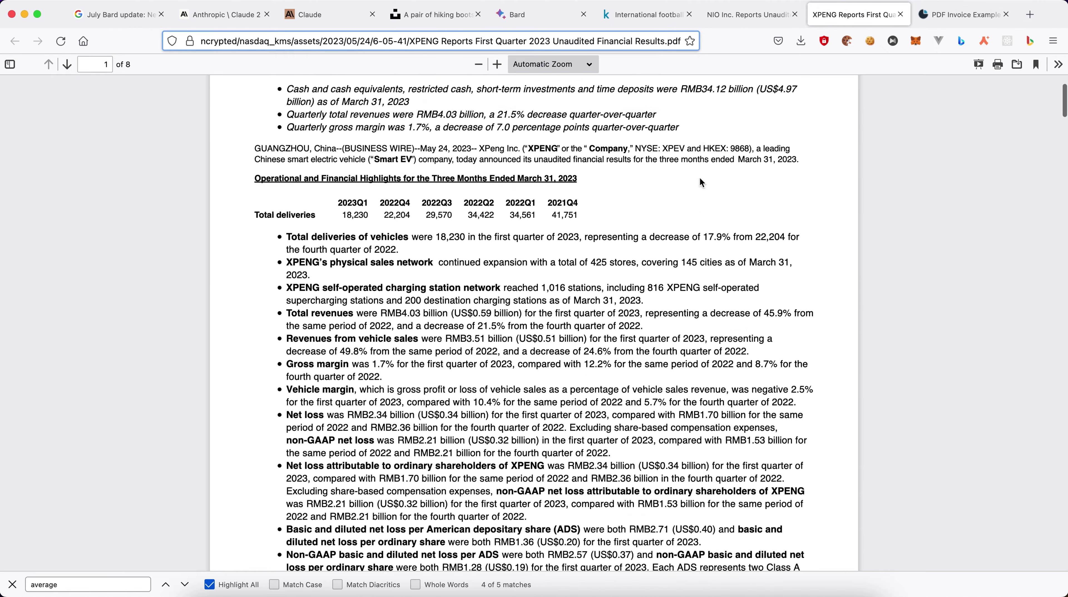
{"action": "scroll", "coordinate": [702, 183], "scroll_direction": "up", "scroll_amount": 4}
{"action": "left_click", "coordinate": [356, 298]}
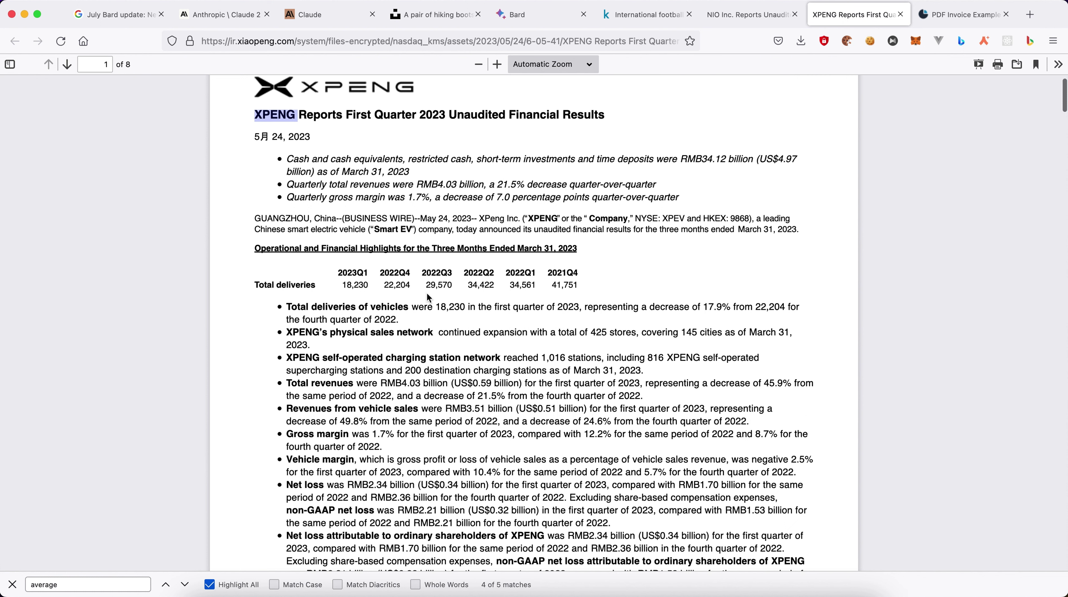
- Return to Bard and compare its NIO and XPENG key points with the comparison table and closing summary
{"action": "left_click", "coordinate": [543, 22]}
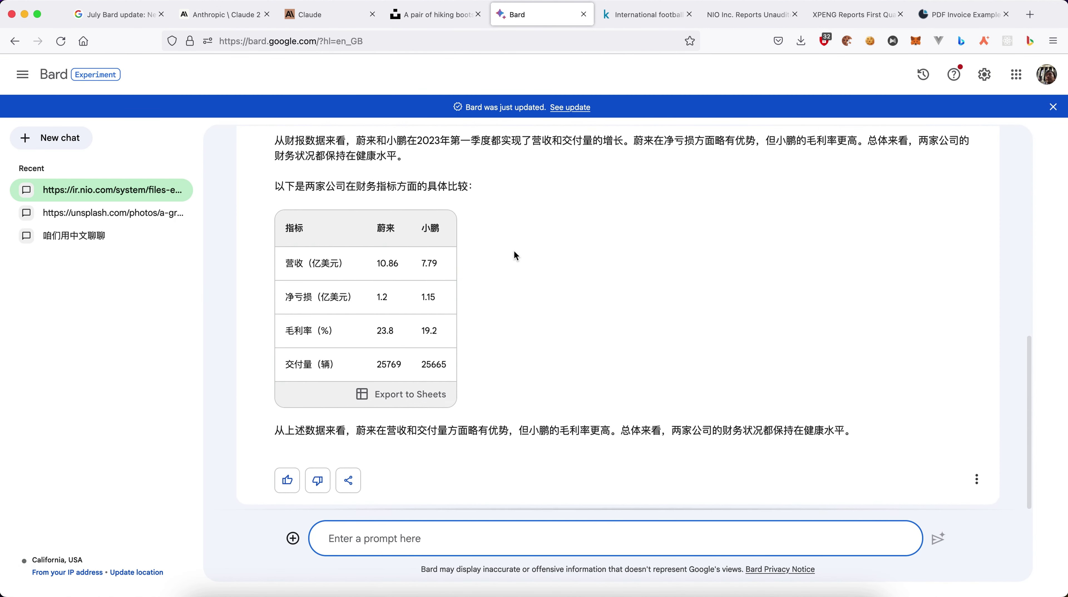
{"action": "scroll", "coordinate": [515, 256], "scroll_direction": "up", "scroll_amount": 2}
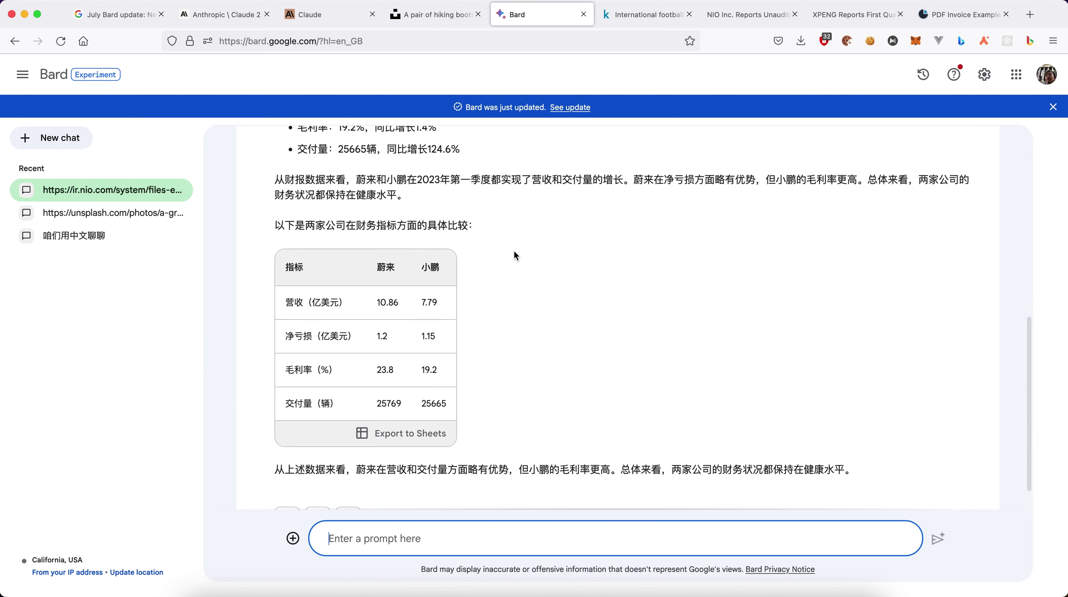
{"action": "scroll", "coordinate": [514, 252], "scroll_direction": "up", "scroll_amount": 6}
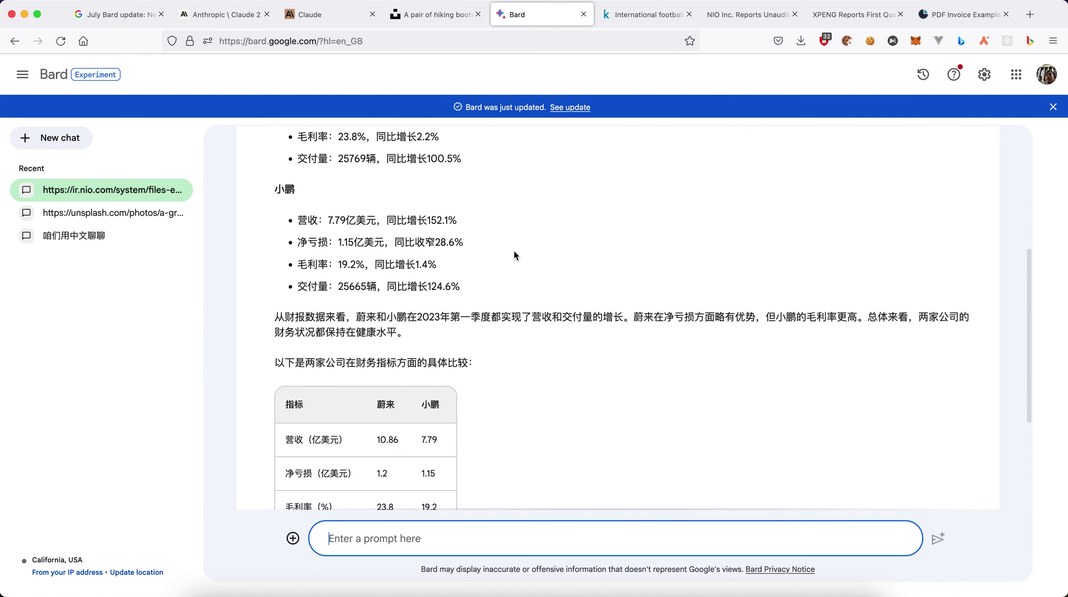
{"action": "scroll", "coordinate": [515, 254], "scroll_direction": "up", "scroll_amount": 9}
{"action": "scroll", "coordinate": [514, 254], "scroll_direction": "down", "scroll_amount": 8}
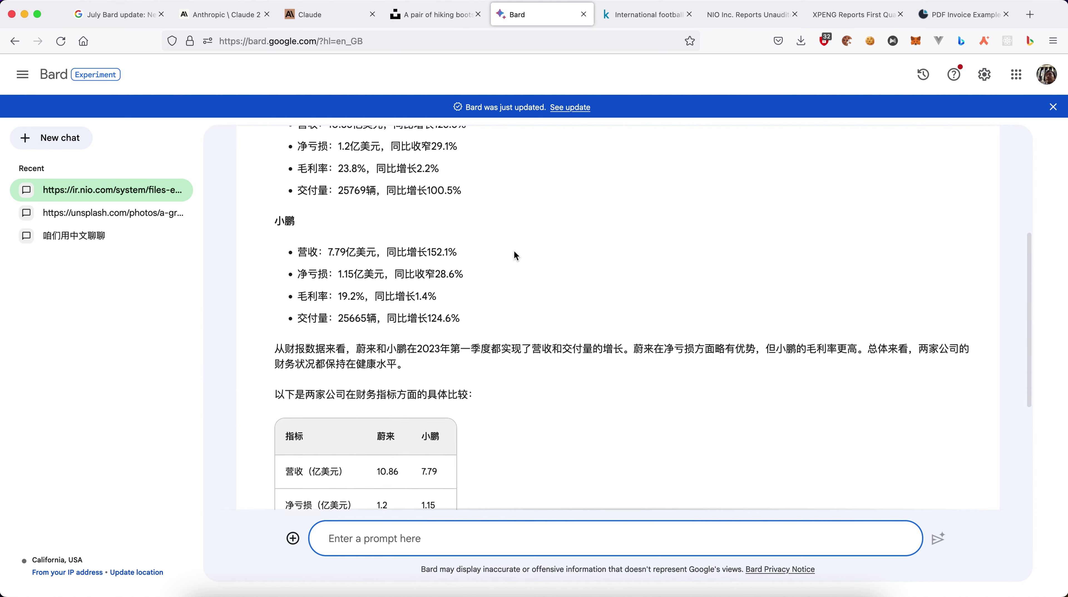
{"action": "scroll", "coordinate": [514, 252], "scroll_direction": "down", "scroll_amount": 8}
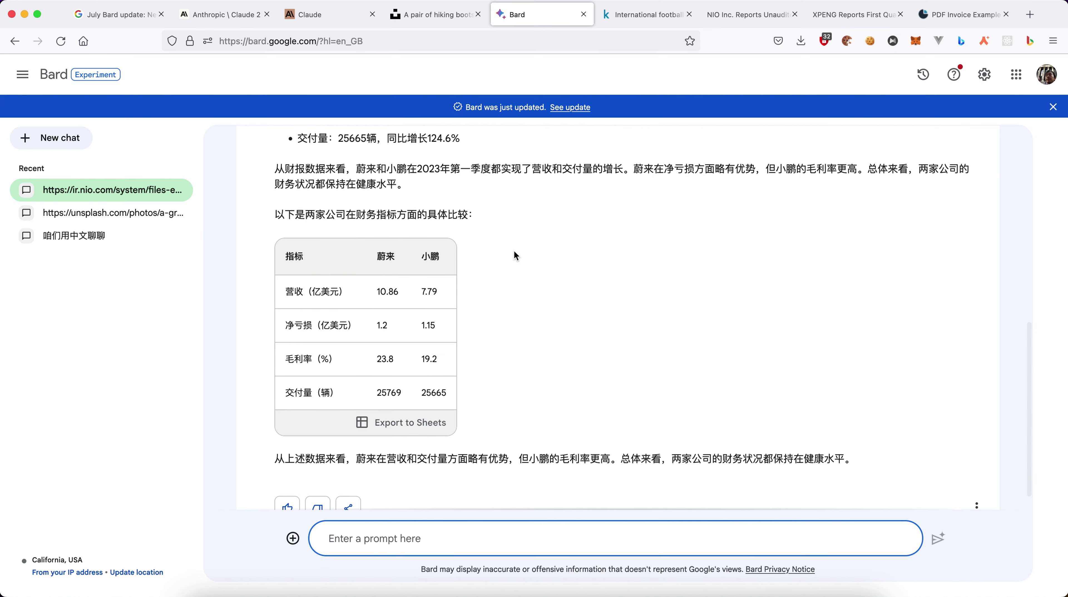
{"action": "scroll", "coordinate": [515, 254], "scroll_direction": "down", "scroll_amount": 1}
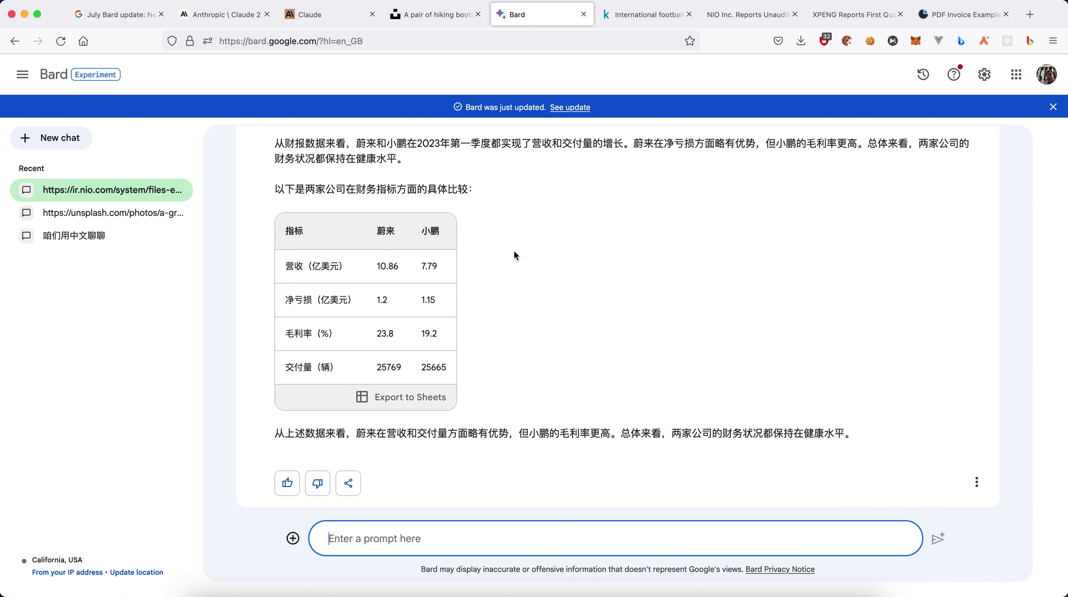
{"action": "scroll", "coordinate": [514, 252], "scroll_direction": "up", "scroll_amount": 1}
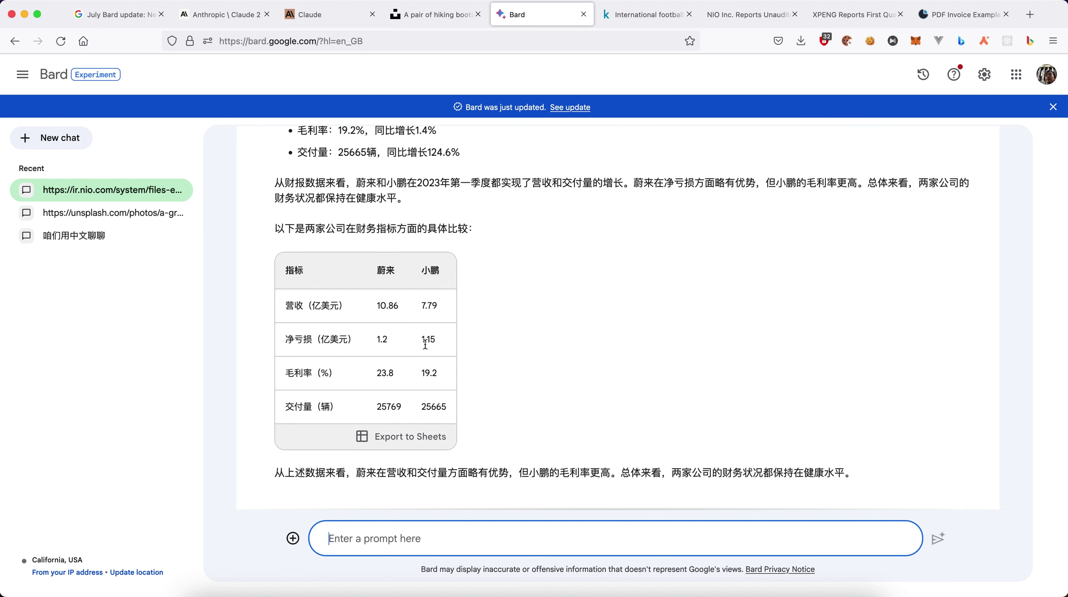
- Export Bard's NIO and XPENG comparison table to Google Sheets and open the new spreadsheet
{"action": "left_click_drag", "start_coordinate": [452, 385], "coordinate": [286, 276]}
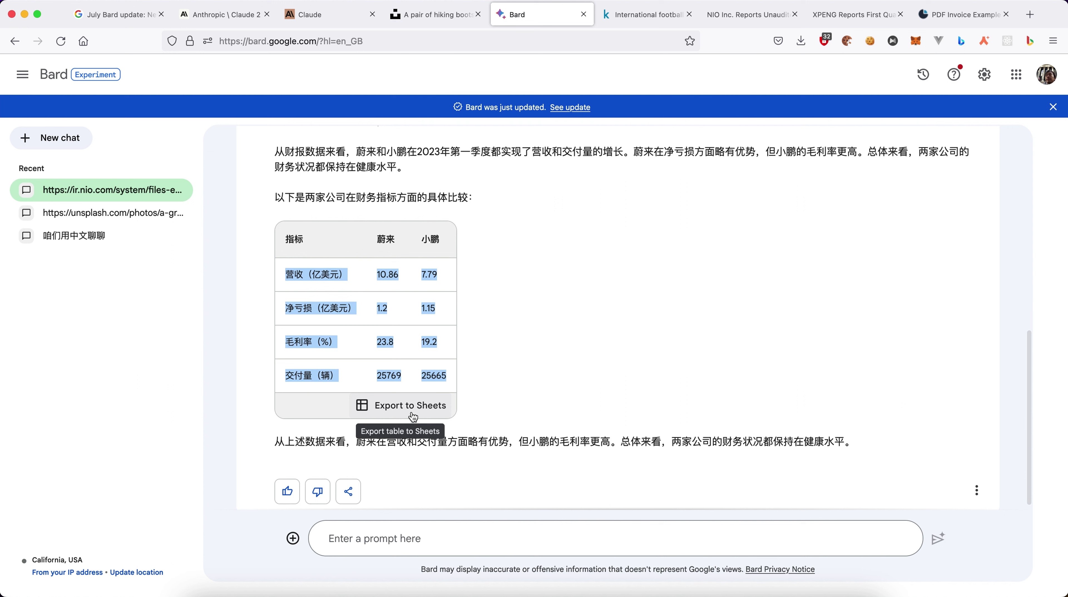
{"action": "left_click", "coordinate": [400, 275]}
{"action": "left_click", "coordinate": [407, 405]}
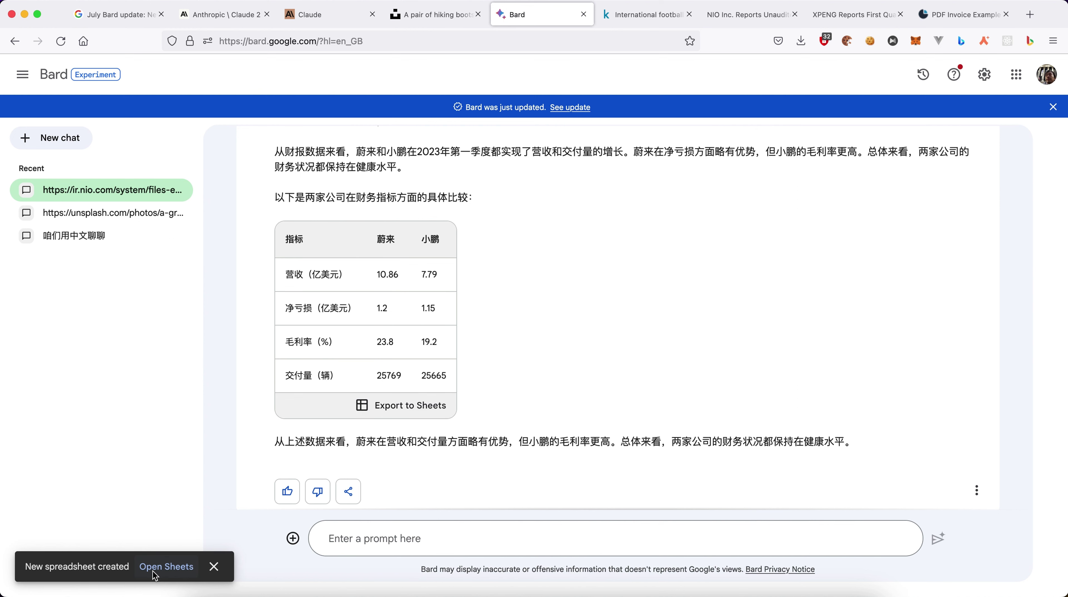
{"action": "left_click", "coordinate": [157, 574]}
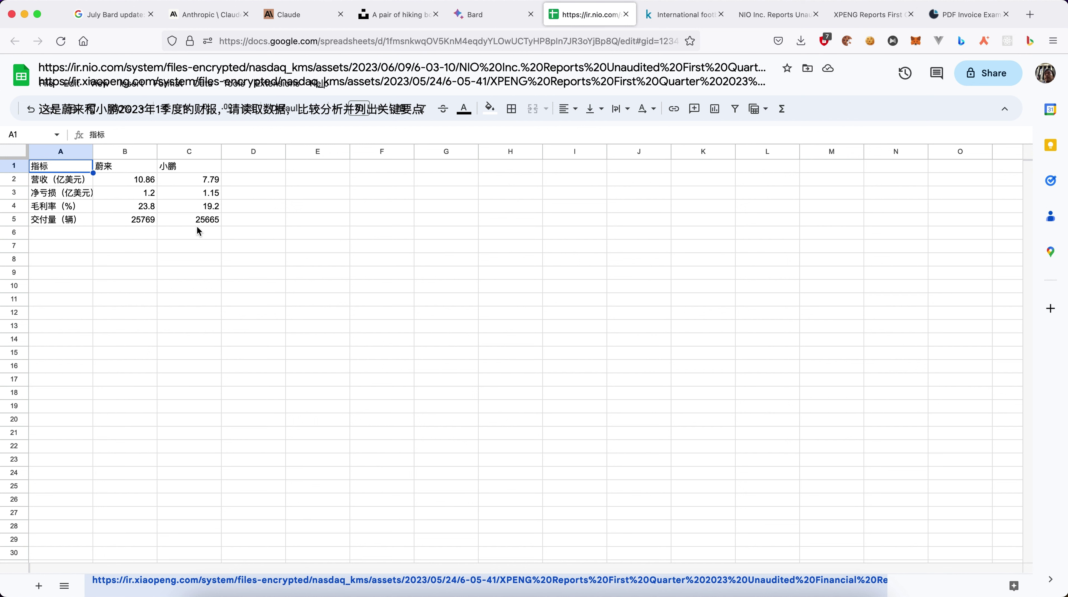
- Switch back to the Bard chat and review the financial report prompt and its whole response again
{"action": "left_click", "coordinate": [479, 15]}
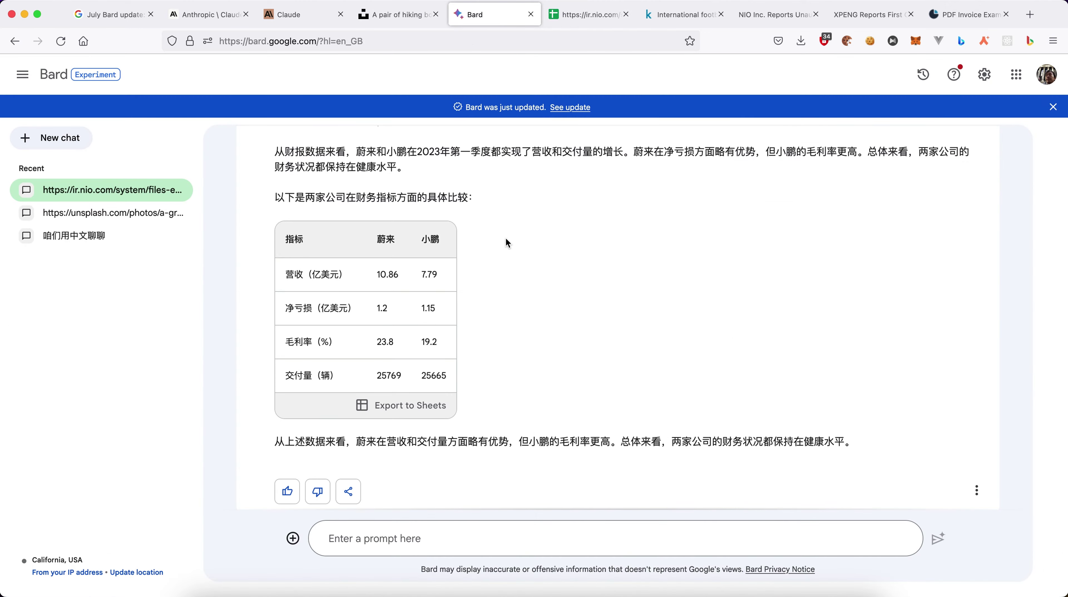
{"action": "scroll", "coordinate": [509, 270], "scroll_direction": "up", "scroll_amount": 5}
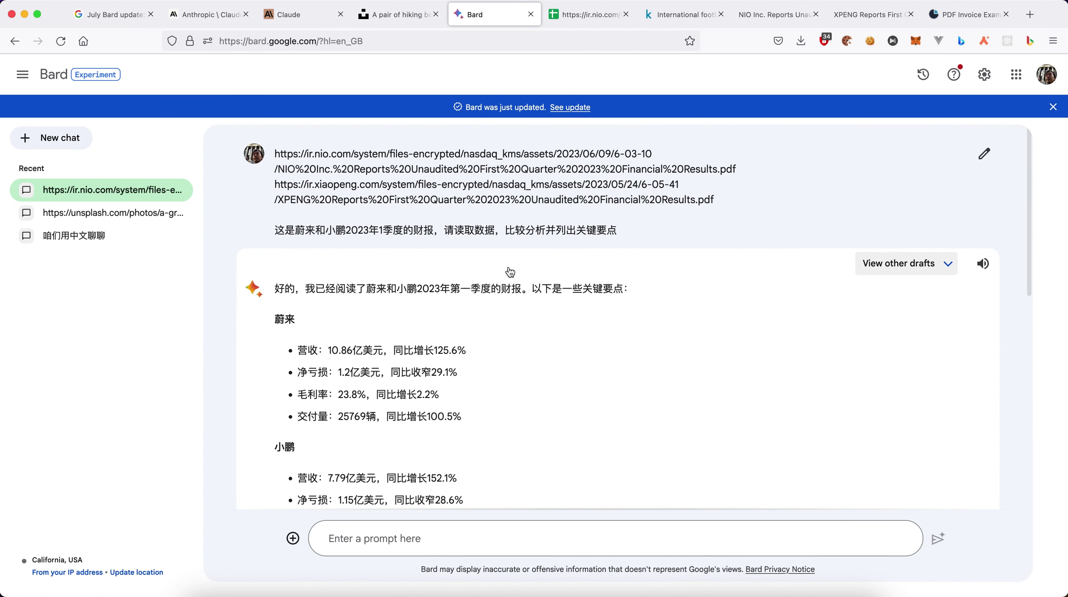
{"action": "scroll", "coordinate": [510, 272], "scroll_direction": "down", "scroll_amount": 3}
{"action": "scroll", "coordinate": [510, 272], "scroll_direction": "down", "scroll_amount": 5}
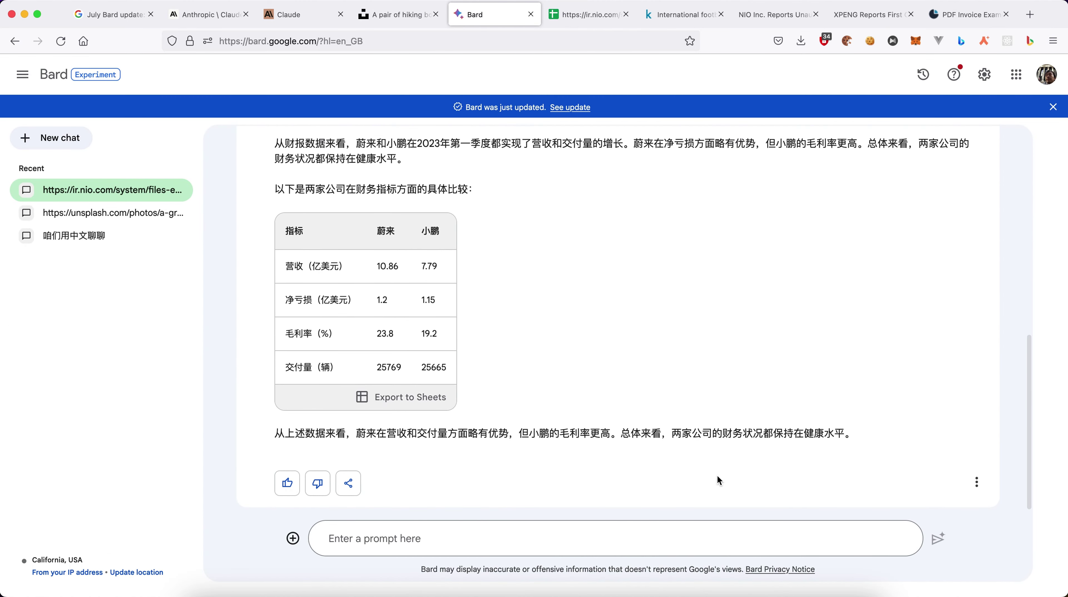
- View the sharing options for Bard's response, open the public link dialog, and close it without creating a link
{"action": "left_click", "coordinate": [348, 483]}
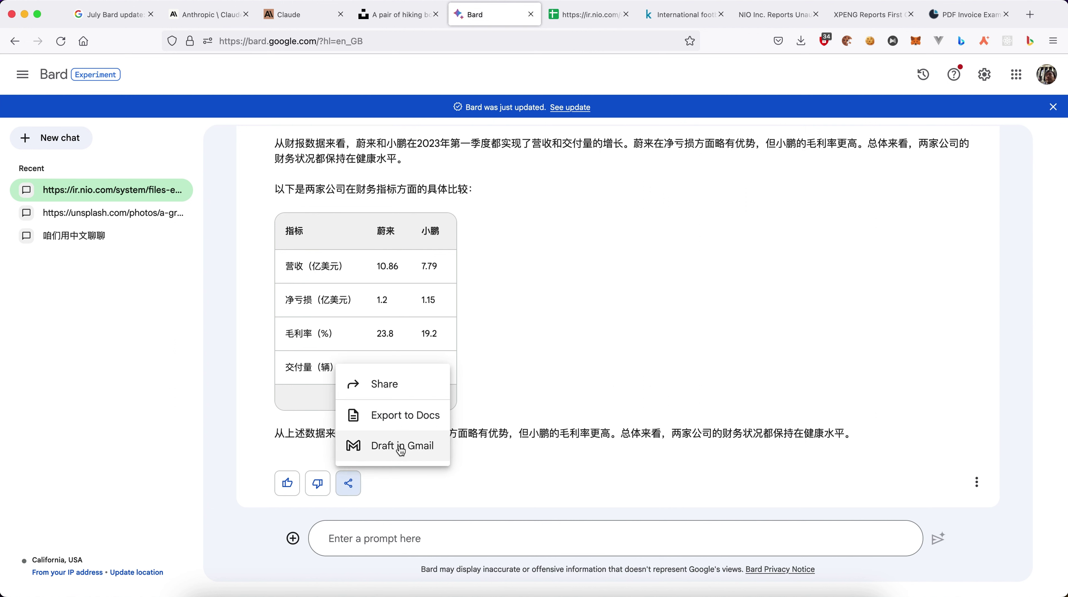
{"action": "left_click", "coordinate": [413, 386]}
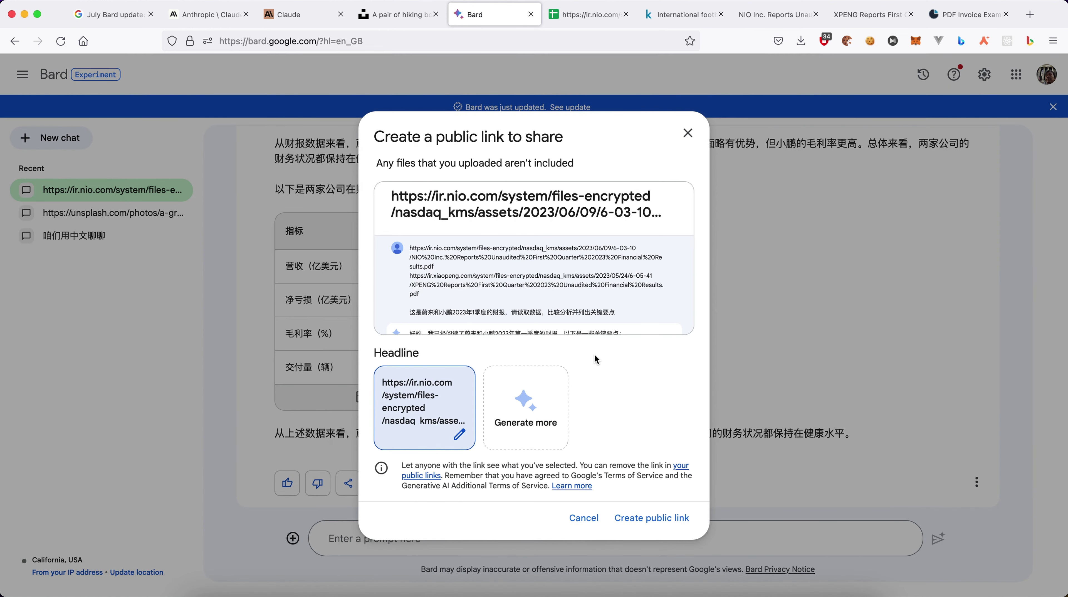
{"action": "left_click", "coordinate": [688, 133]}
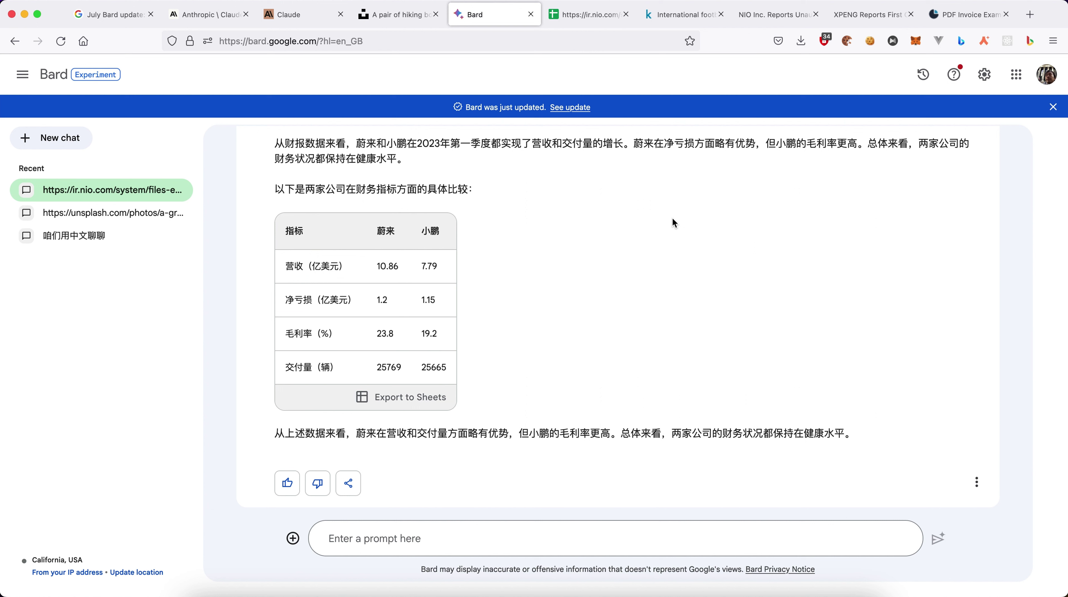